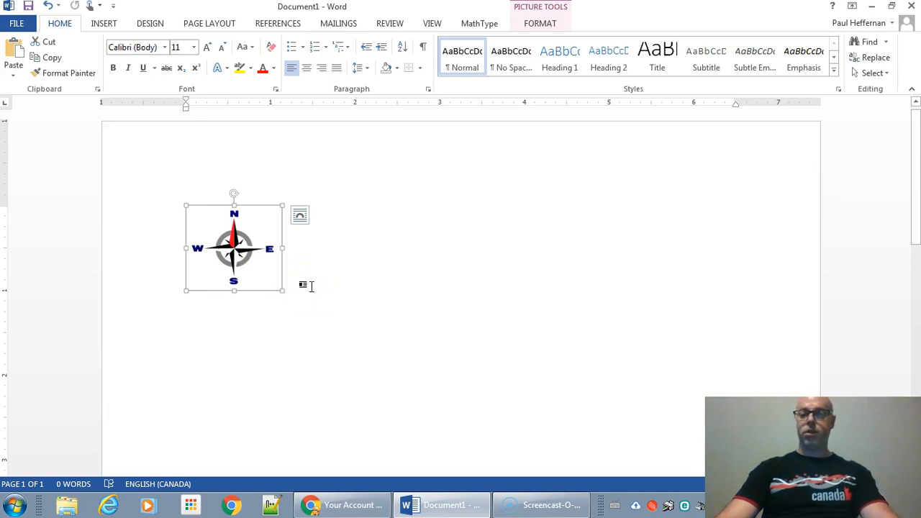
# Step: Insert the picture hiker.png two lines below the compass rose and set its height to 1 inch
pyautogui.click(309, 284)
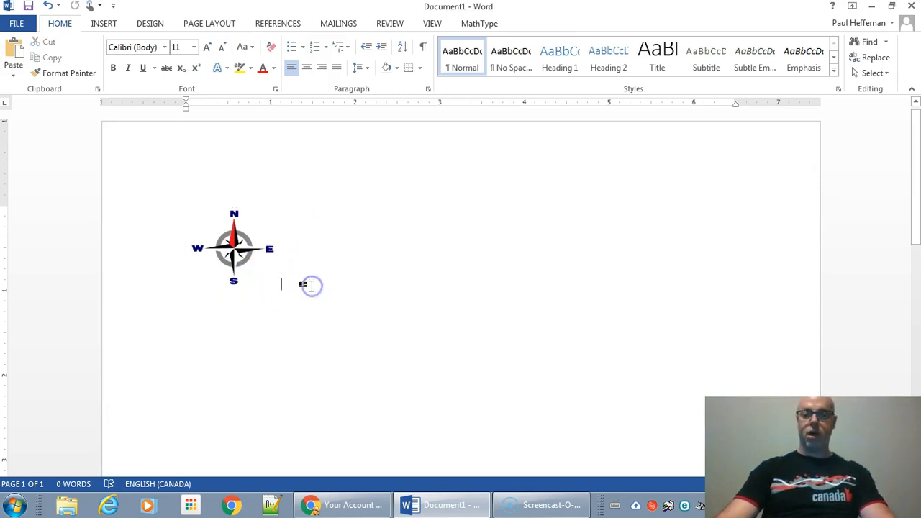
pyautogui.press('Return')
pyautogui.press('Return')
pyautogui.click(99, 23)
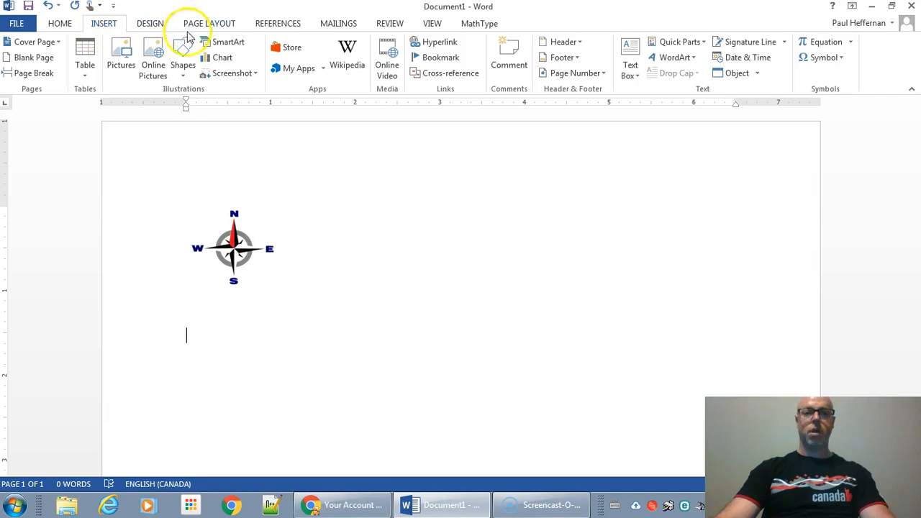
pyautogui.click(121, 63)
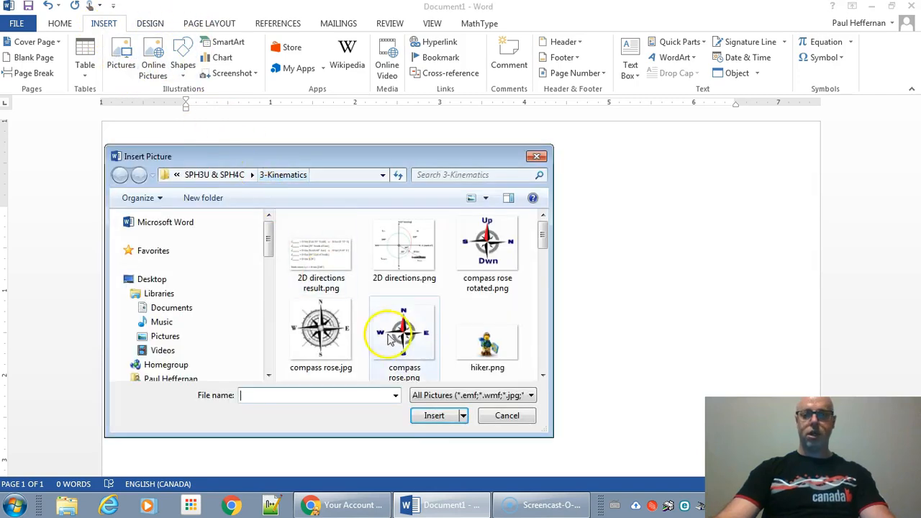
pyautogui.click(484, 344)
pyautogui.click(447, 423)
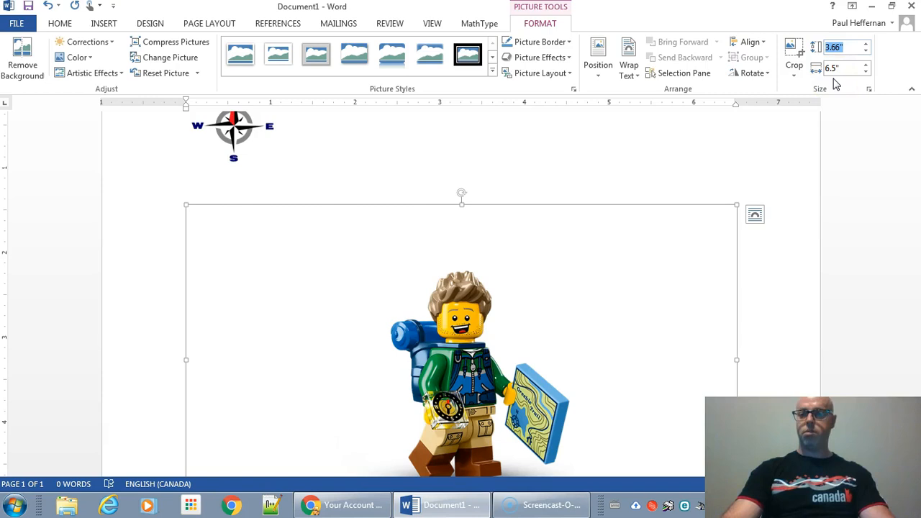
pyautogui.write('1')
pyautogui.press('Return')
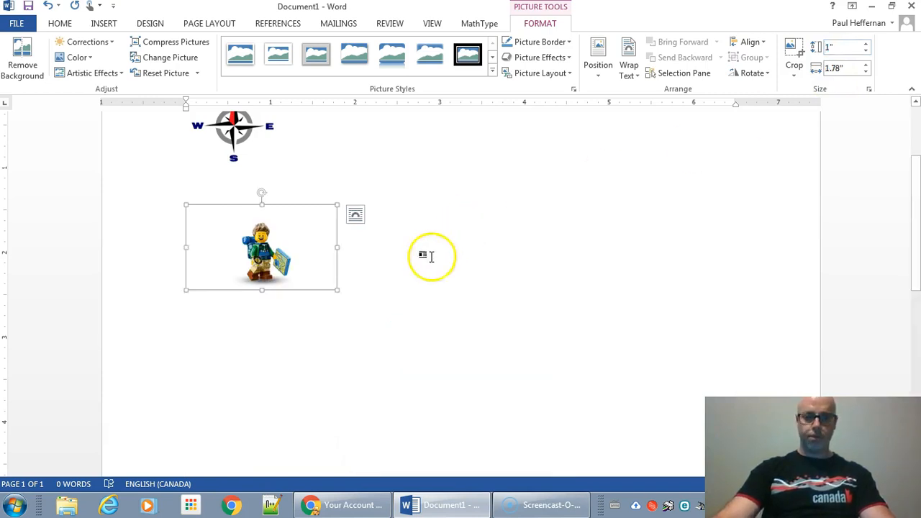
# Step: Set the text wrapping of the compass rose picture to Behind Text
pyautogui.click(330, 177)
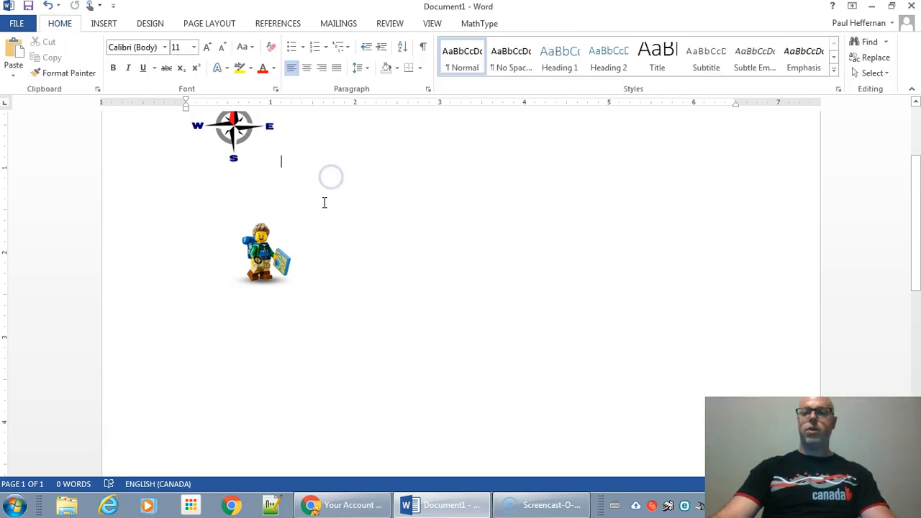
pyautogui.scroll(1, 322, 204)
pyautogui.click(251, 171)
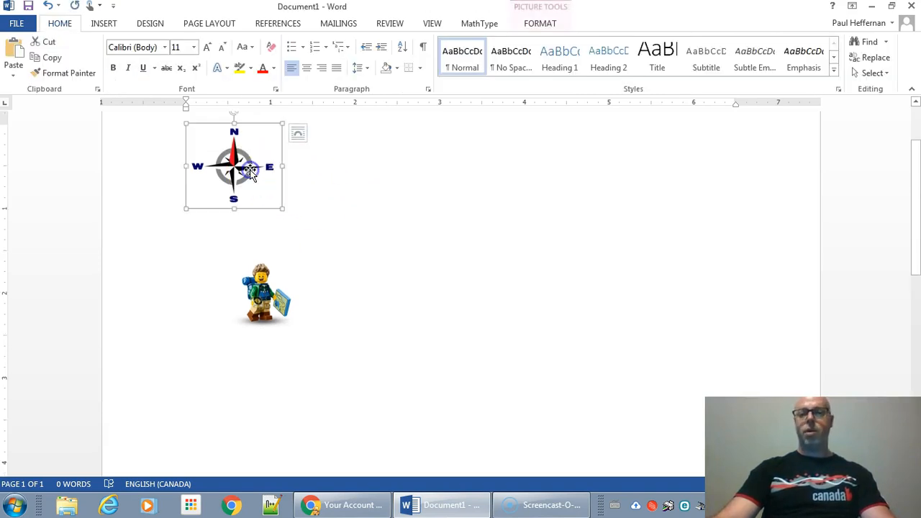
pyautogui.click(301, 137)
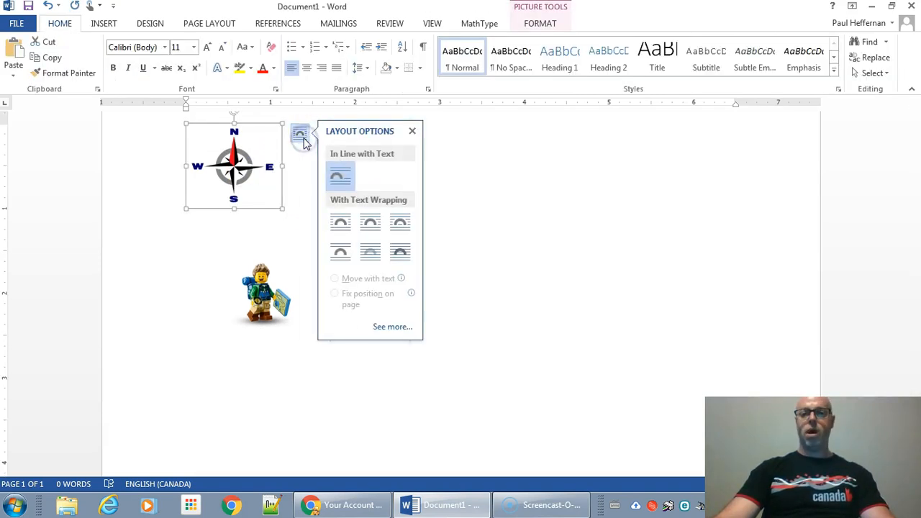
pyautogui.click(369, 256)
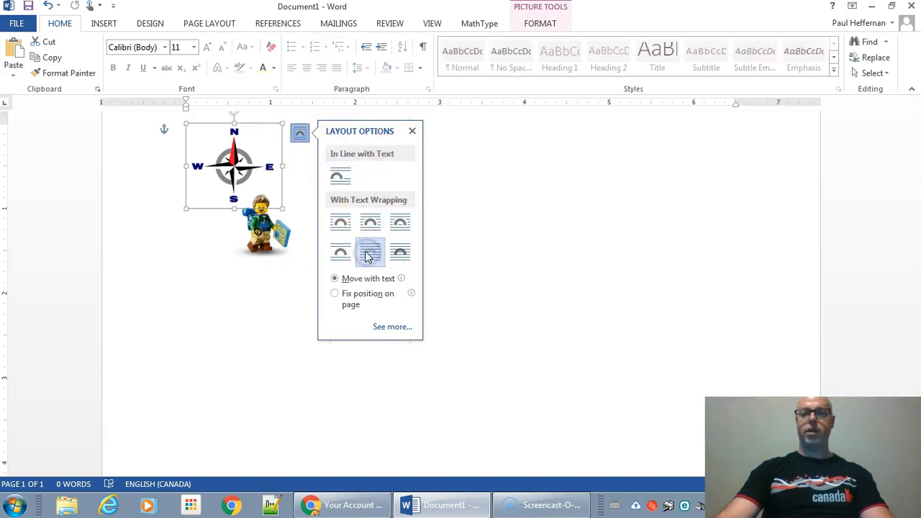
# Step: Set the text wrapping of the hiker picture to Behind Text
pyautogui.click(312, 208)
pyautogui.click(354, 186)
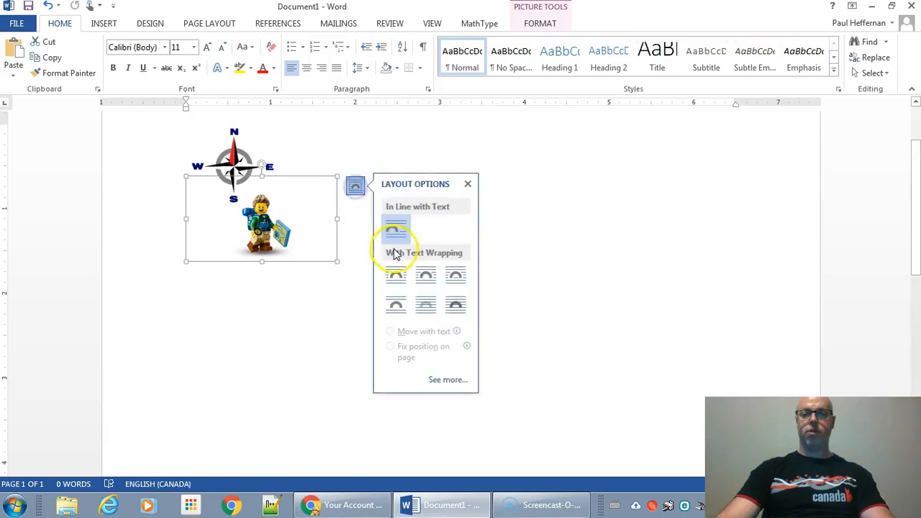
pyautogui.click(425, 305)
# Step: Reposition both pictures freely, shifting the compass rose slightly down and right and the hiker to its lower right
pyautogui.moveTo(265, 223); pyautogui.dragTo(392, 272)
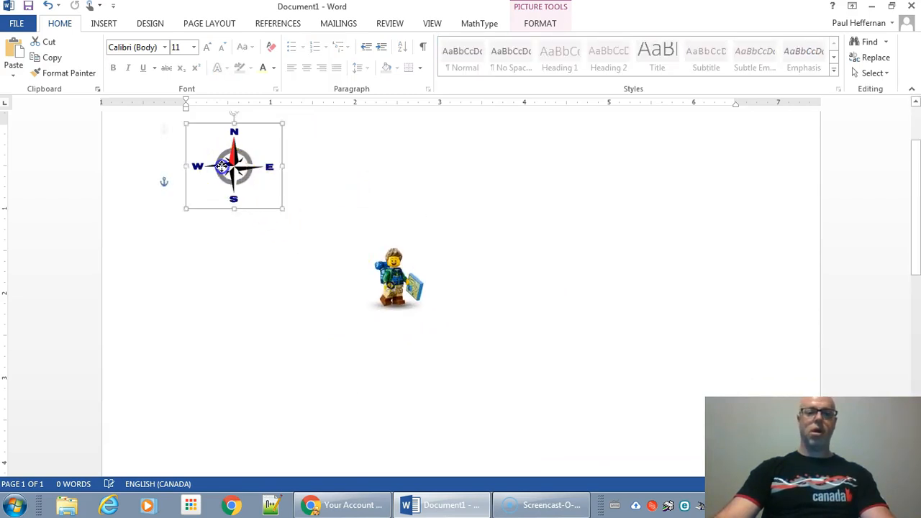
pyautogui.moveTo(222, 166); pyautogui.dragTo(272, 200)
pyautogui.moveTo(389, 273); pyautogui.dragTo(423, 311)
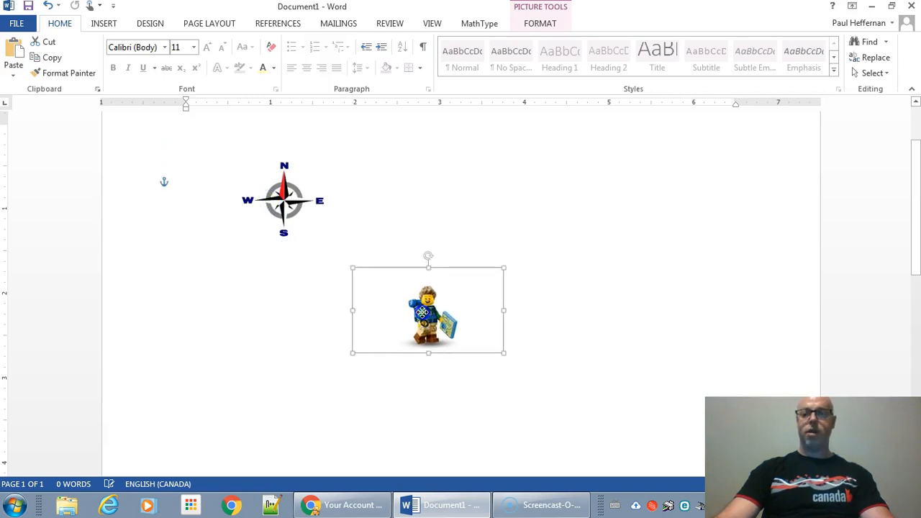
# Step: Insert the picture skateboarder.png into the document
pyautogui.click(281, 304)
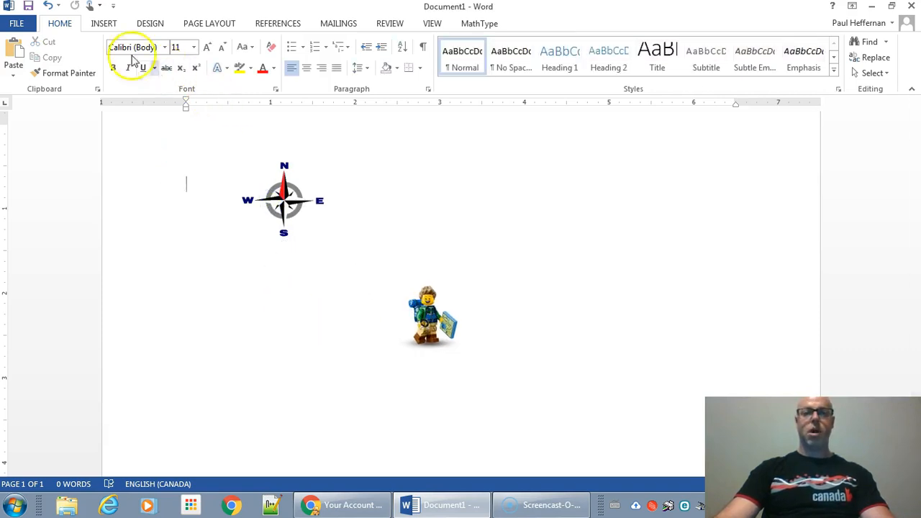
pyautogui.click(104, 23)
pyautogui.click(121, 57)
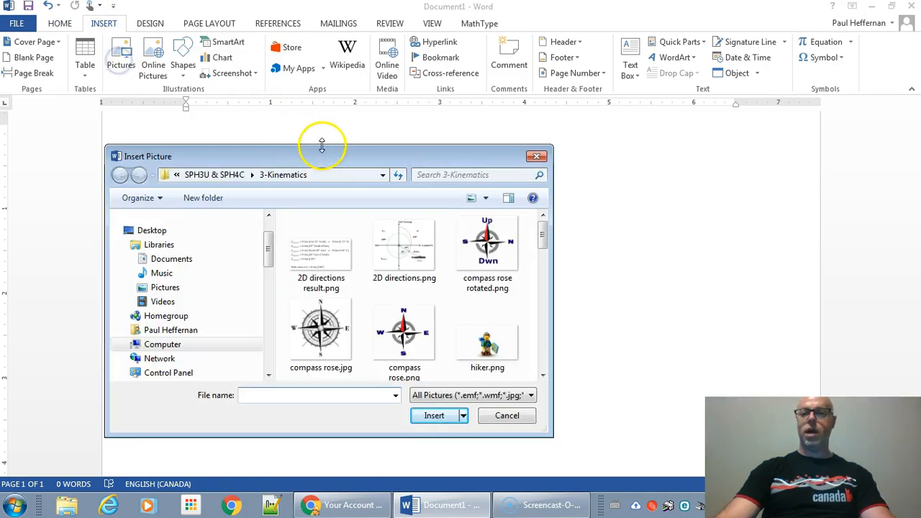
pyautogui.moveTo(543, 242); pyautogui.dragTo(543, 284)
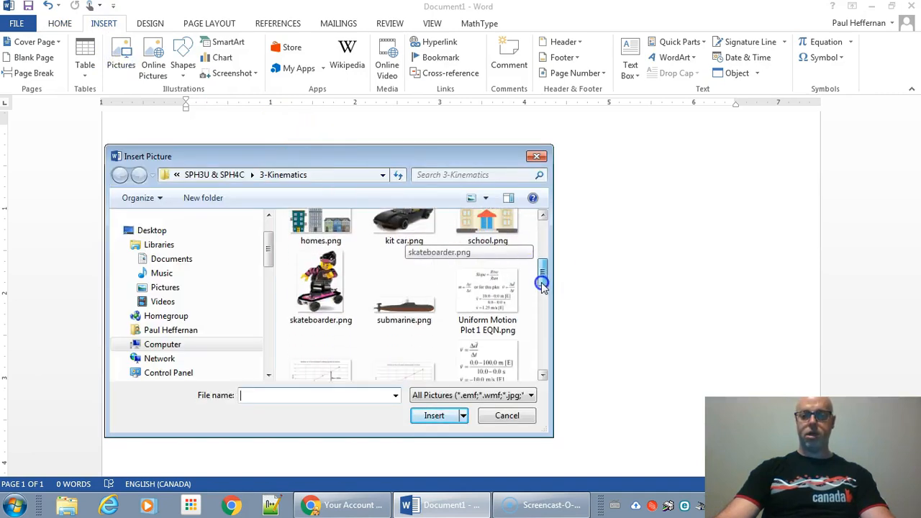
pyautogui.click(320, 285)
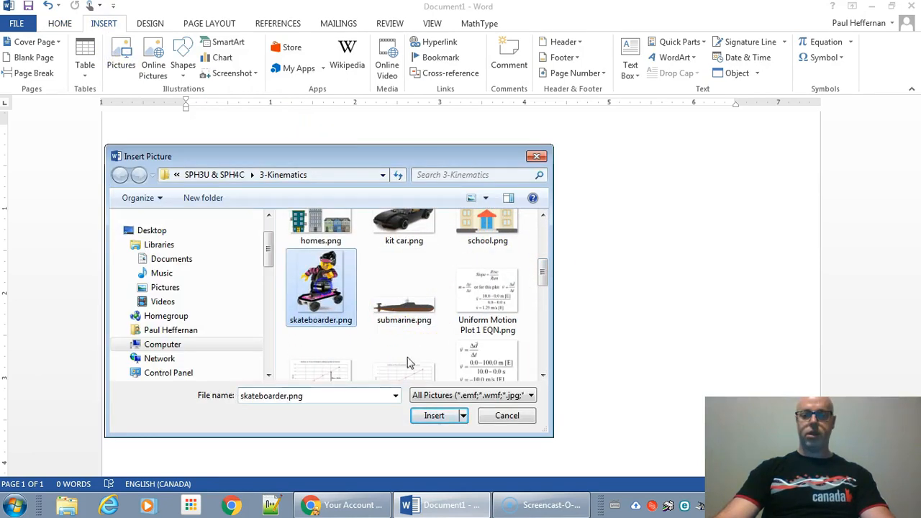
pyautogui.click(433, 416)
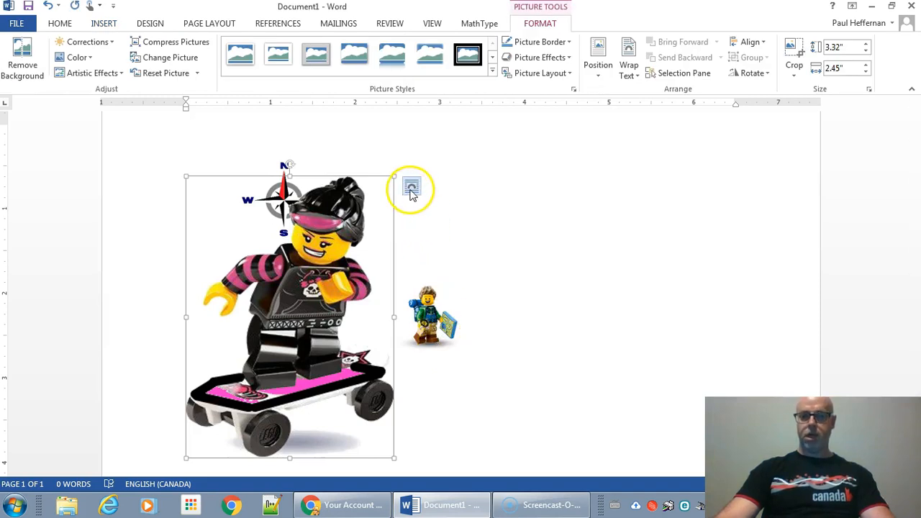
# Step: Try to move the skateboarder picture while it is still in line with the text
pyautogui.moveTo(338, 275); pyautogui.dragTo(533, 267)
pyautogui.moveTo(349, 321); pyautogui.dragTo(380, 218)
pyautogui.moveTo(336, 263); pyautogui.dragTo(530, 441)
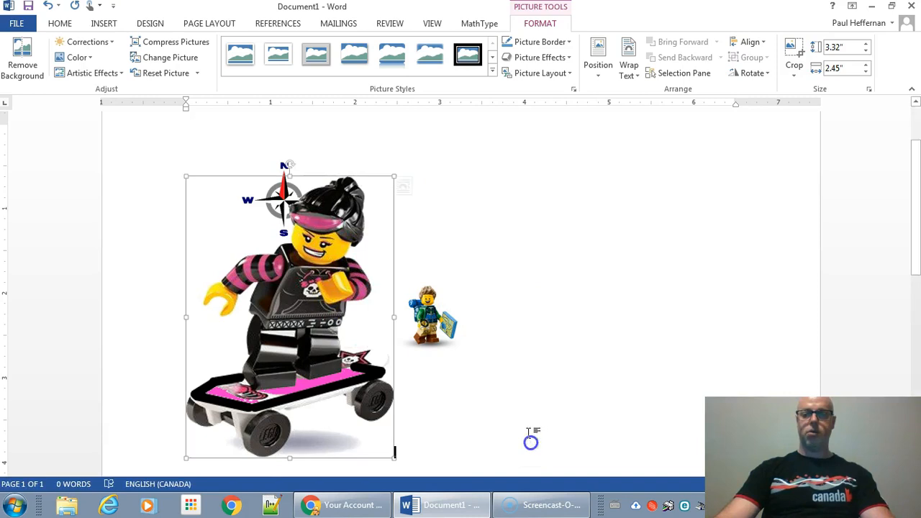
# Step: Move the skateboarder picture to the right using Behind Text wrapping, and delete it
pyautogui.click(411, 186)
pyautogui.click(483, 314)
pyautogui.moveTo(302, 288); pyautogui.dragTo(592, 241)
pyautogui.press('Delete')
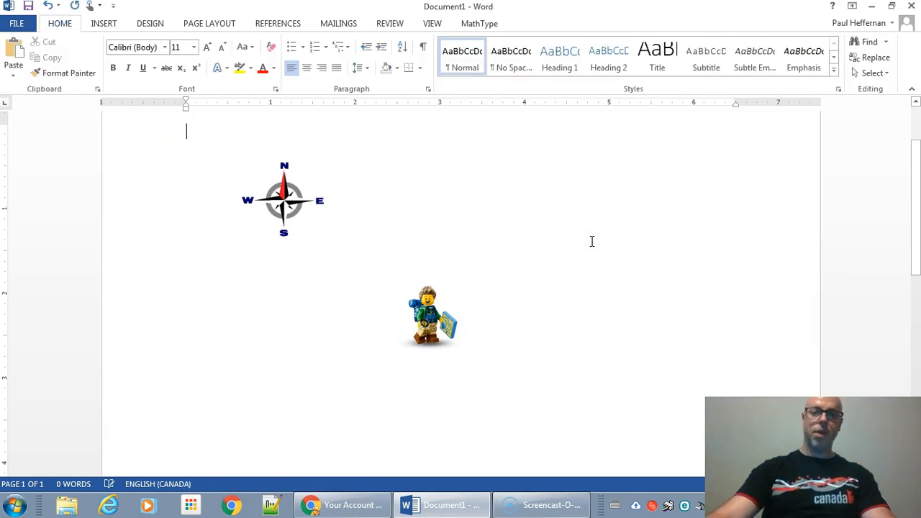
# Step: Move the hiker picture to directly below the compass rose
pyautogui.click(103, 23)
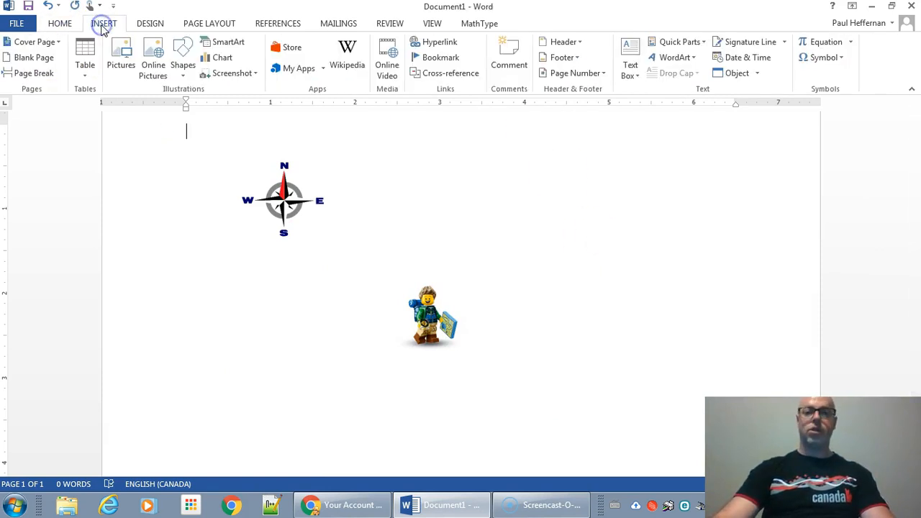
pyautogui.moveTo(412, 309); pyautogui.dragTo(287, 323)
# Step: Draw an arrow from the hiker toward the upper right, about 2.75 inches wide and 1.27 inches high
pyautogui.click(101, 24)
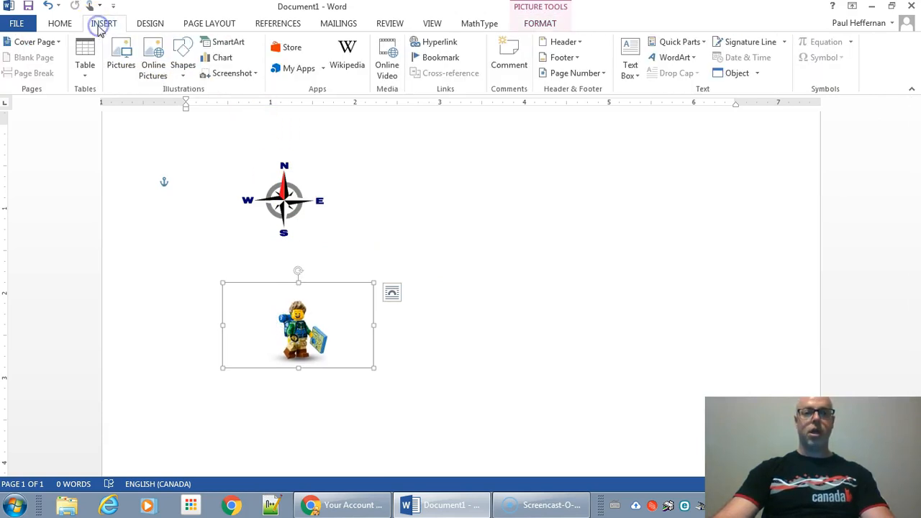
pyautogui.click(185, 70)
pyautogui.click(208, 107)
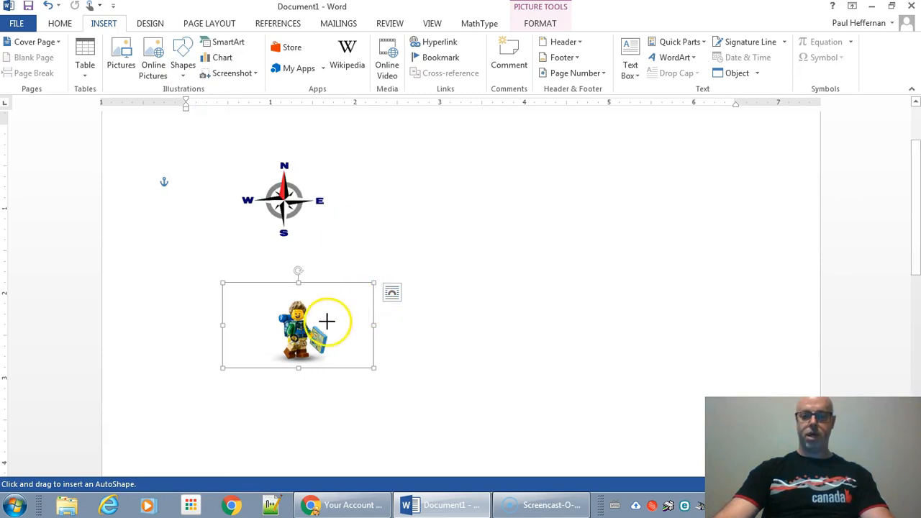
pyautogui.moveTo(326, 320)
pyautogui.mouseDown()
pyautogui.moveTo(560, 205)
pyautogui.moveTo(554, 214)
pyautogui.mouseUp()
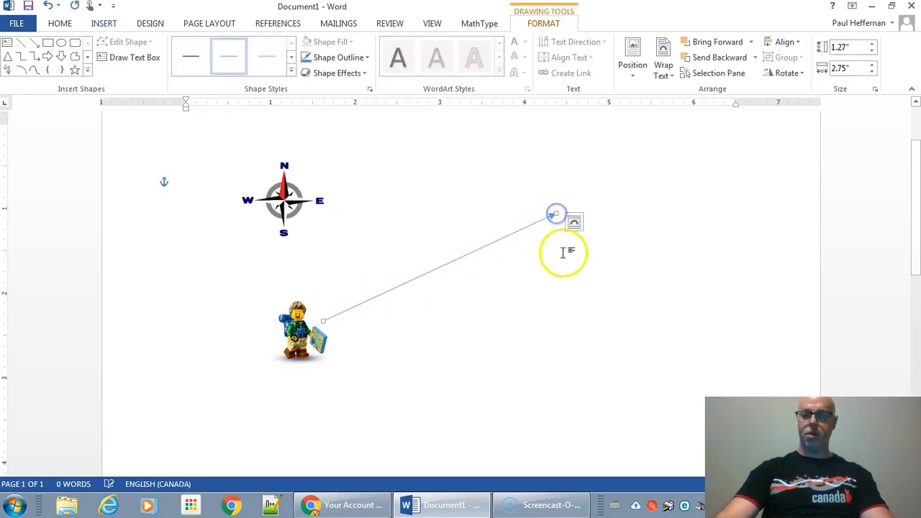
# Step: Format the arrow's line with a width of 3 pt
pyautogui.rightClick(536, 223)
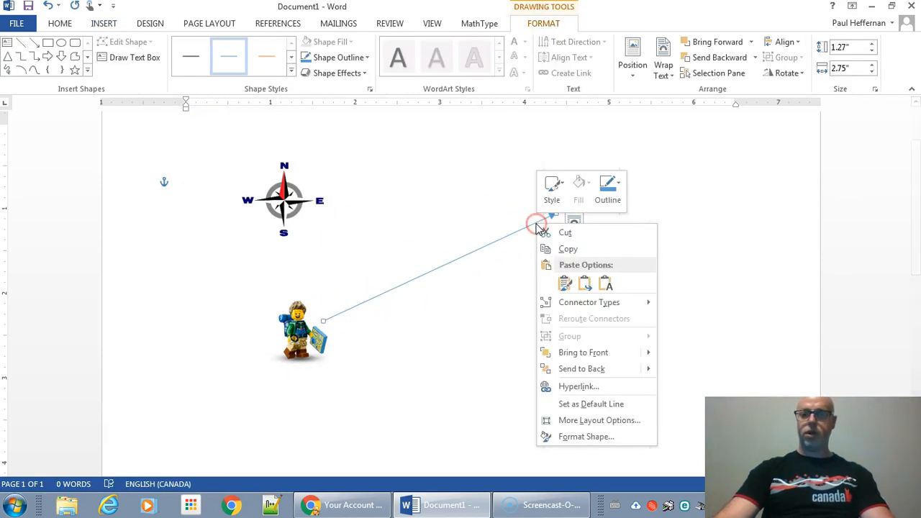
pyautogui.click(568, 437)
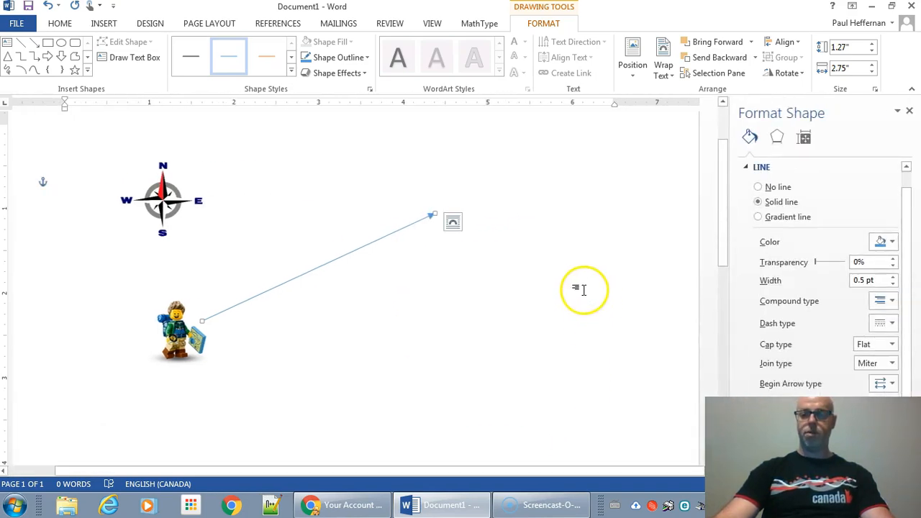
pyautogui.moveTo(810, 453); pyautogui.dragTo(585, 454)
pyautogui.click(892, 278)
pyautogui.click(892, 277)
pyautogui.click(892, 278)
pyautogui.click(892, 278)
pyautogui.click(892, 277)
pyautogui.click(892, 278)
pyautogui.click(892, 278)
pyautogui.click(892, 278)
pyautogui.click(892, 277)
pyautogui.click(892, 277)
pyautogui.click(892, 283)
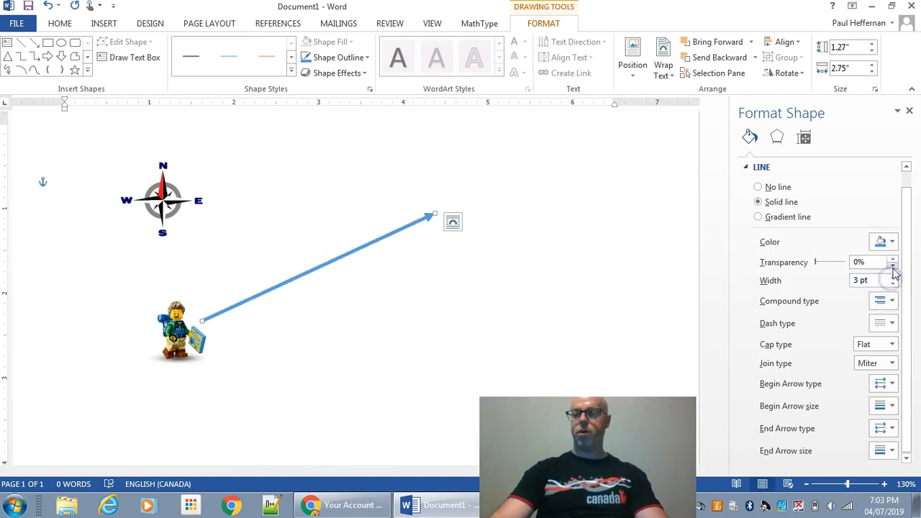
# Step: Change the arrow's line color to standard red and close the shape formatting settings
pyautogui.click(892, 243)
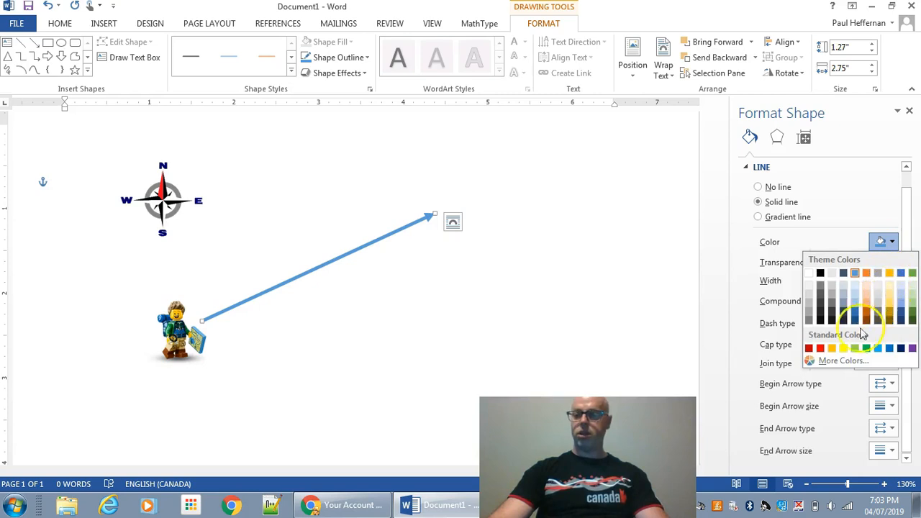
pyautogui.click(819, 348)
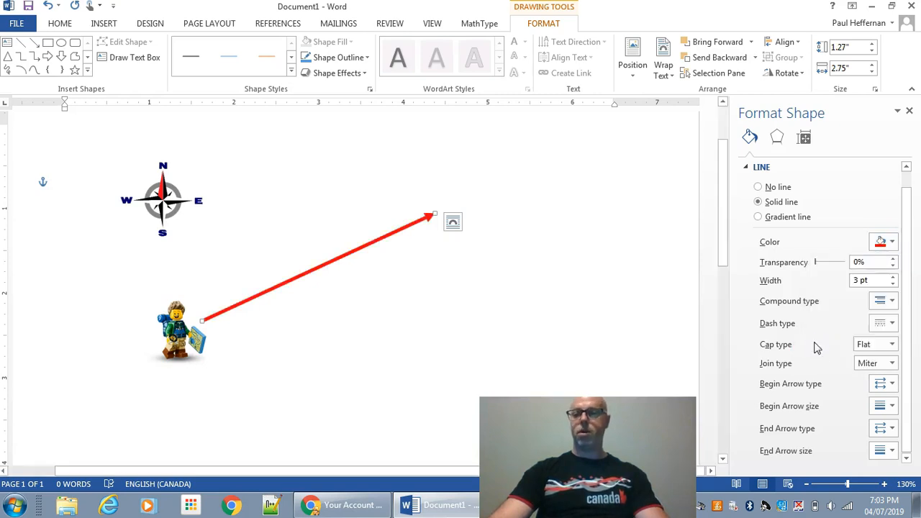
pyautogui.click(908, 110)
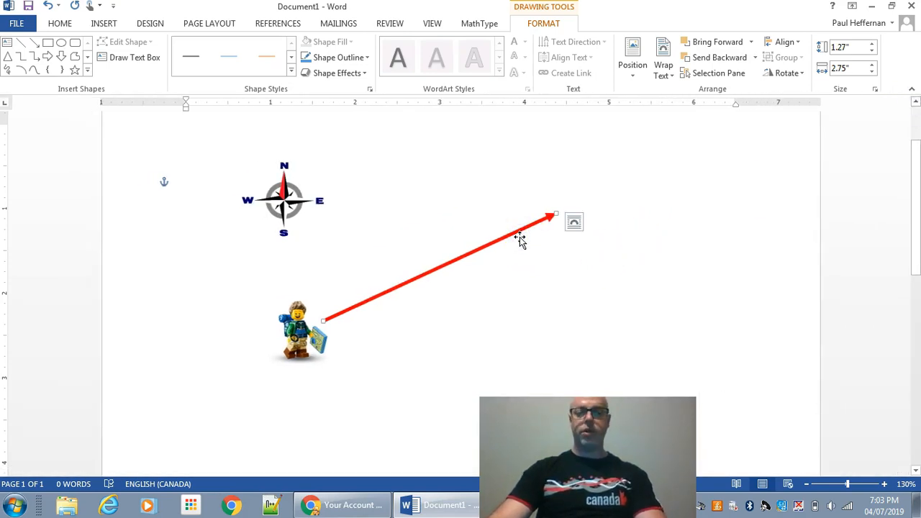
# Step: Duplicate the red arrow by copying and pasting it
pyautogui.click(519, 236)
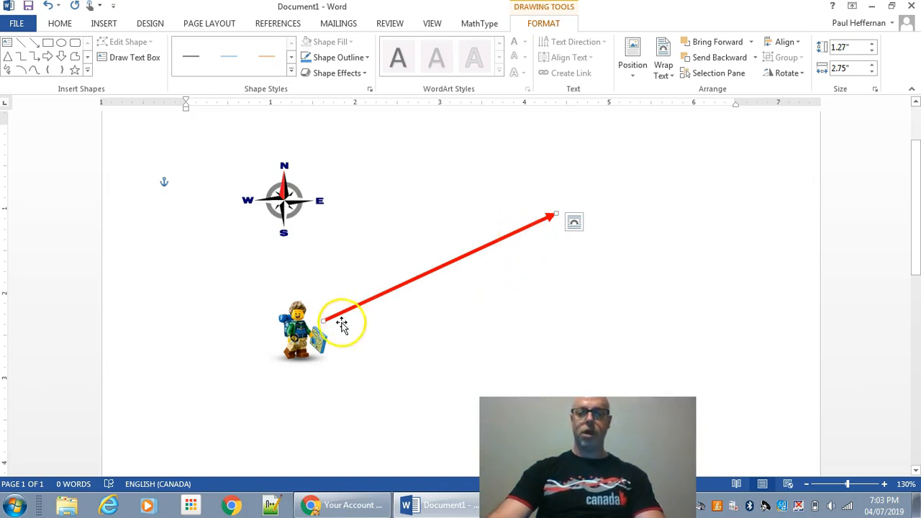
pyautogui.click(310, 332)
pyautogui.click(427, 283)
pyautogui.click(431, 276)
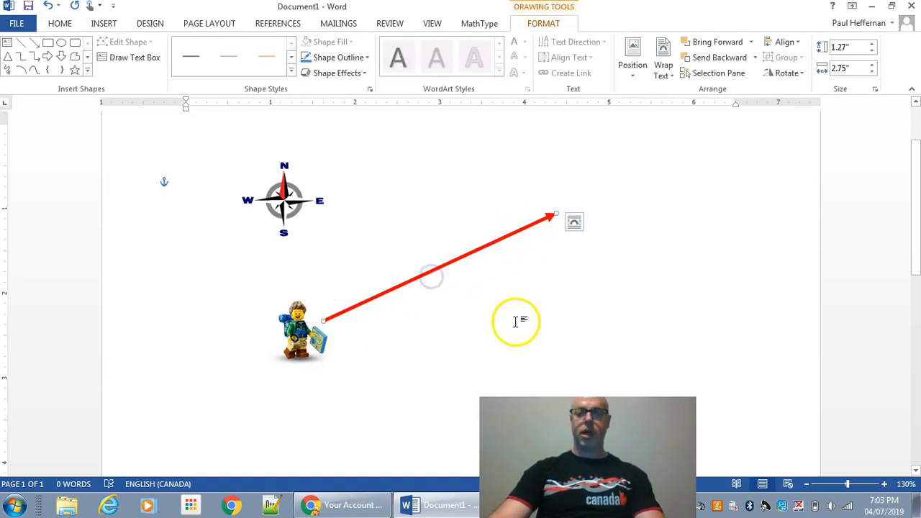
pyautogui.hotkey('ctrl', 'v')
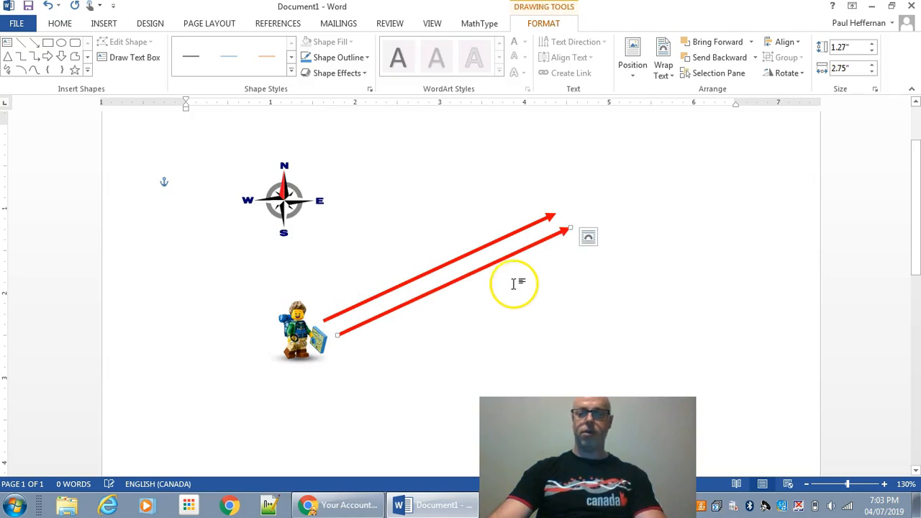
# Step: Reshape the copied arrow to run from the first arrow's tip toward the lower right, about 1.5 inches wide and 0.89 inches high
pyautogui.moveTo(517, 262); pyautogui.dragTo(590, 268)
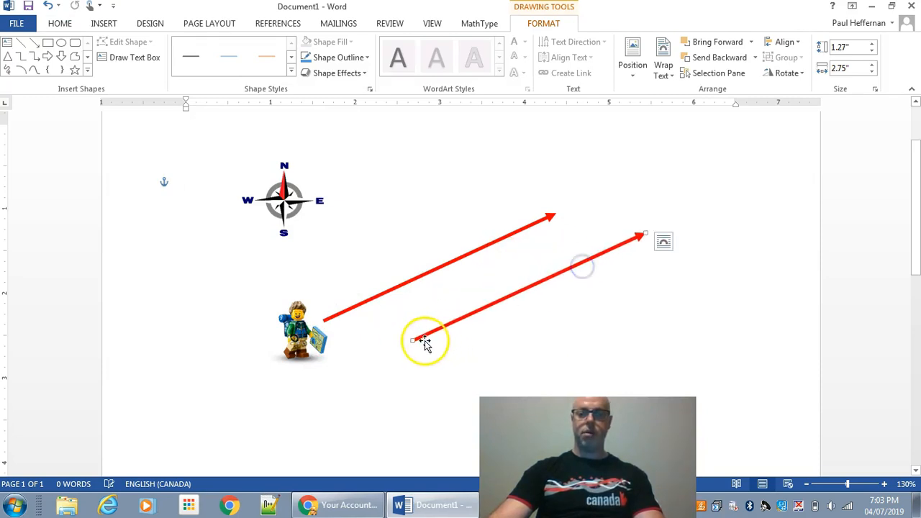
pyautogui.moveTo(413, 341); pyautogui.dragTo(550, 209)
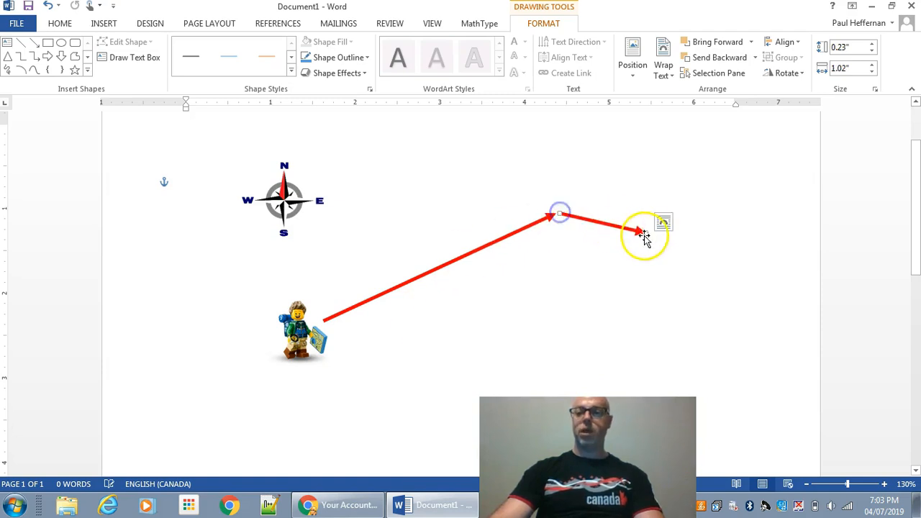
pyautogui.moveTo(648, 233); pyautogui.dragTo(686, 288)
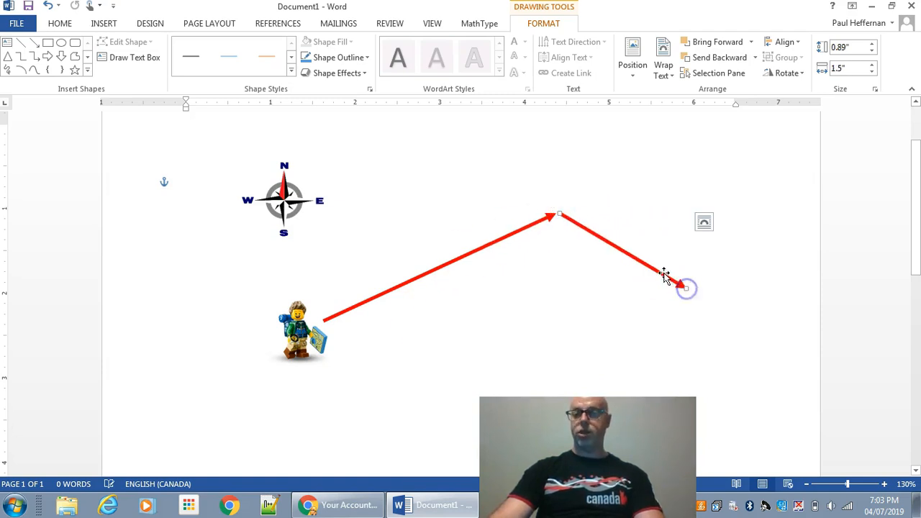
# Step: Change the line color of the second arrow, running from the red arrow's tip, to green
pyautogui.rightClick(664, 276)
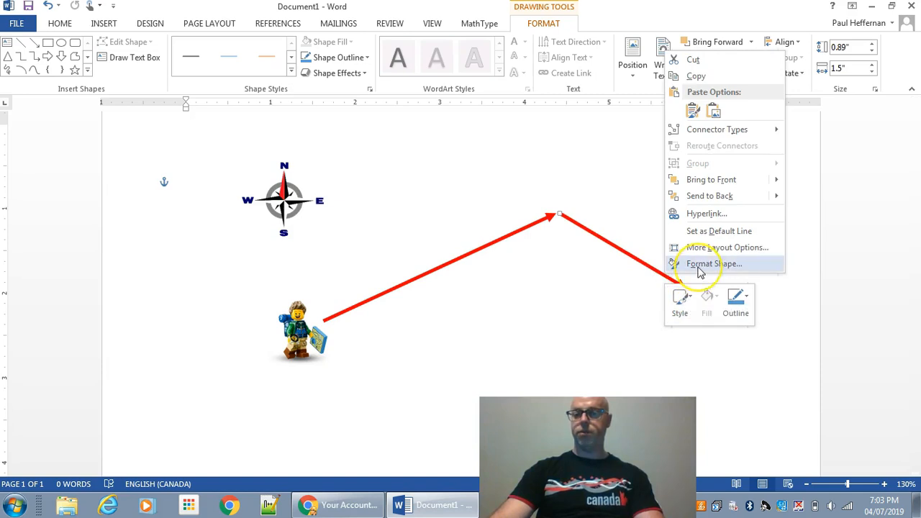
pyautogui.click(698, 265)
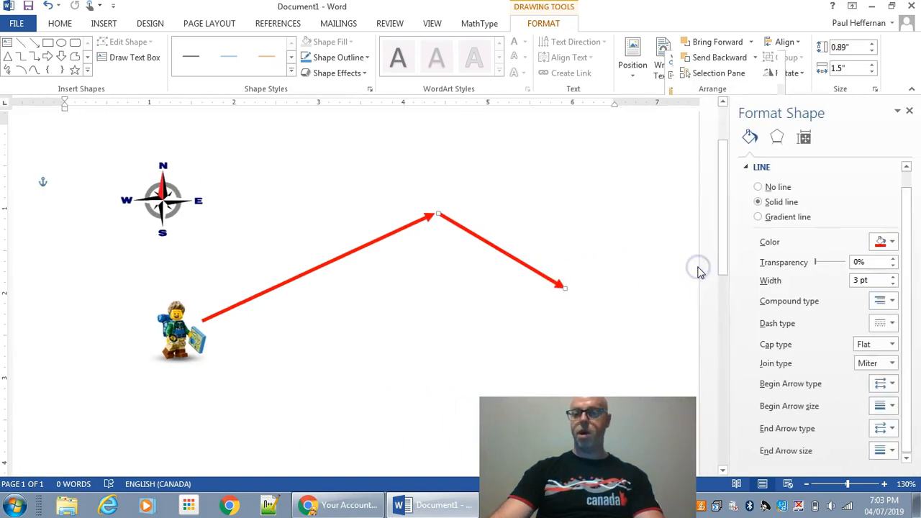
pyautogui.click(884, 241)
pyautogui.click(866, 348)
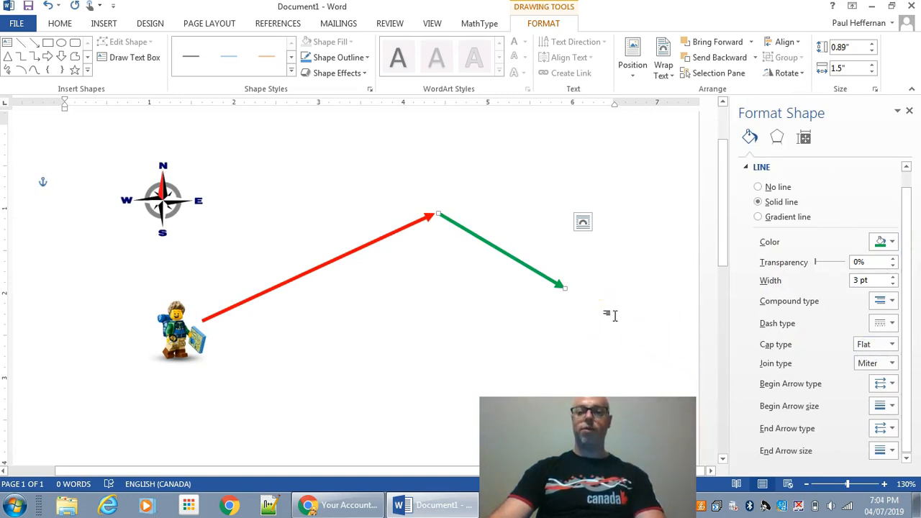
pyautogui.click(480, 302)
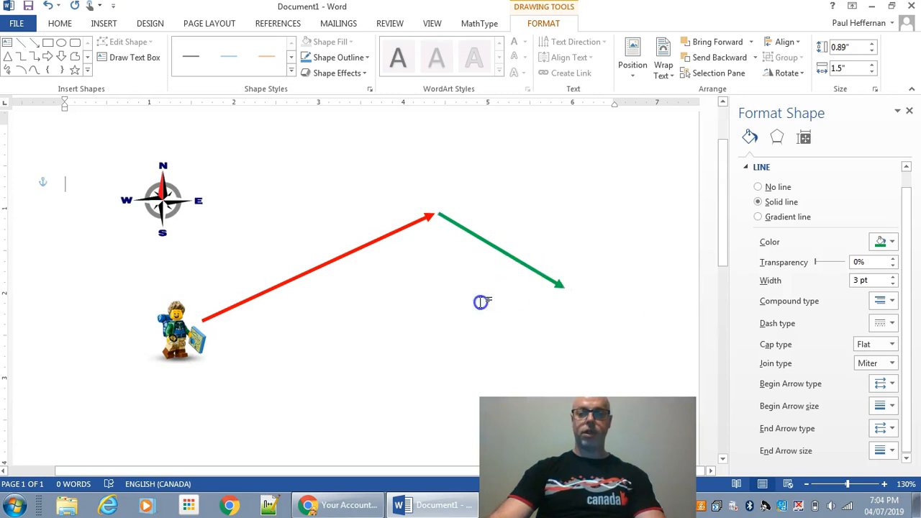
# Step: Duplicate the green arrow and reshape the copy to run from the hiker to the green arrow's tip, about 4.24 inches wide and 0.39 inches high
pyautogui.click(477, 240)
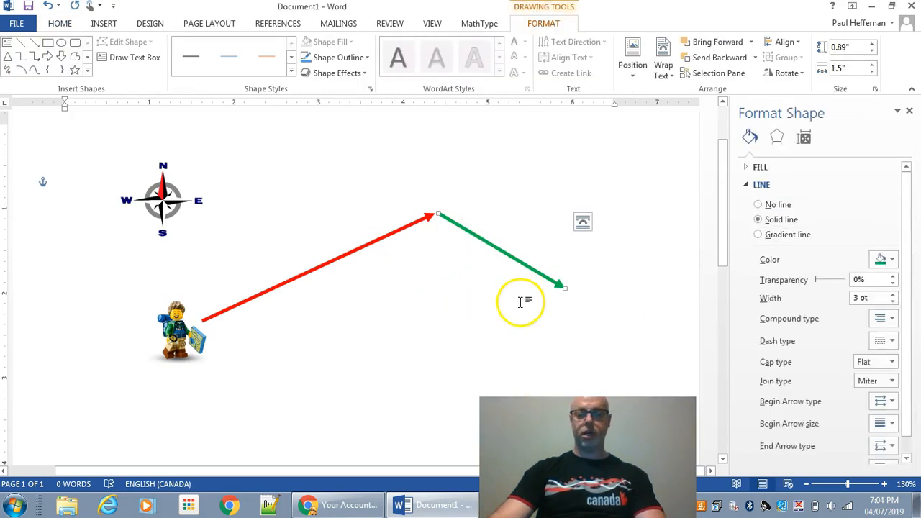
pyautogui.hotkey('ctrl', 'd')
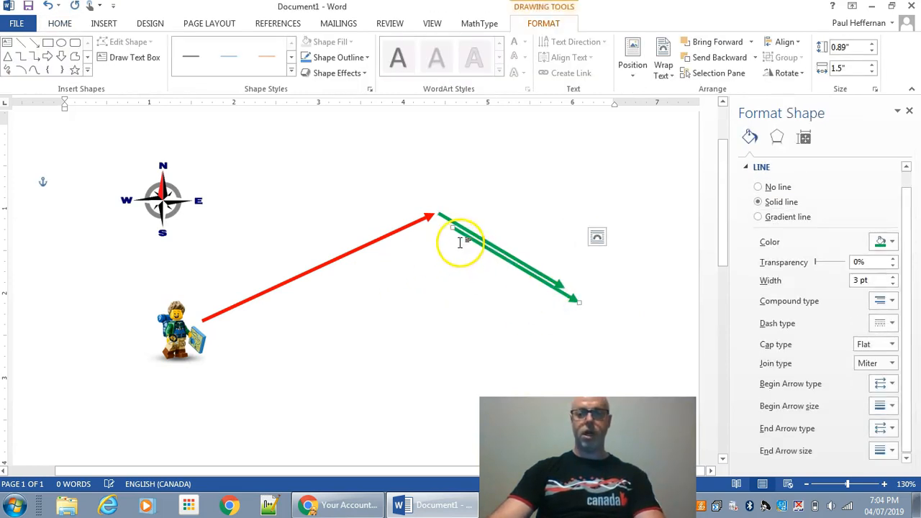
pyautogui.moveTo(448, 224); pyautogui.dragTo(208, 332)
pyautogui.click(578, 302)
pyautogui.moveTo(579, 303); pyautogui.dragTo(563, 299)
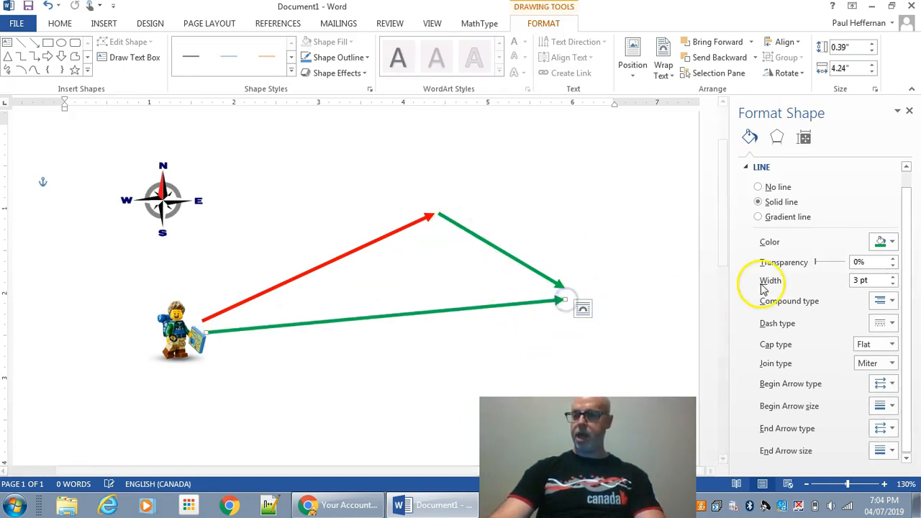
# Step: Format the resultant arrow from the hiker with a black line color and a dashed line style
pyautogui.click(883, 243)
pyautogui.click(820, 274)
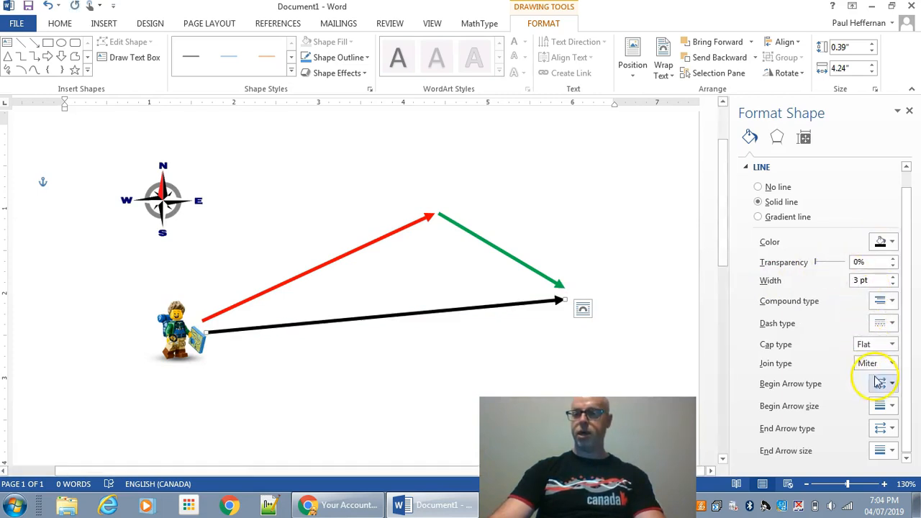
pyautogui.click(891, 324)
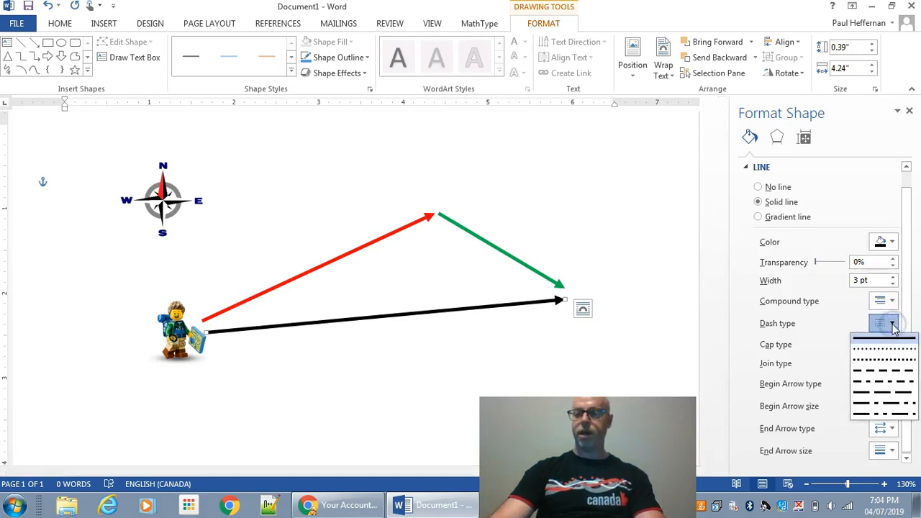
pyautogui.click(889, 370)
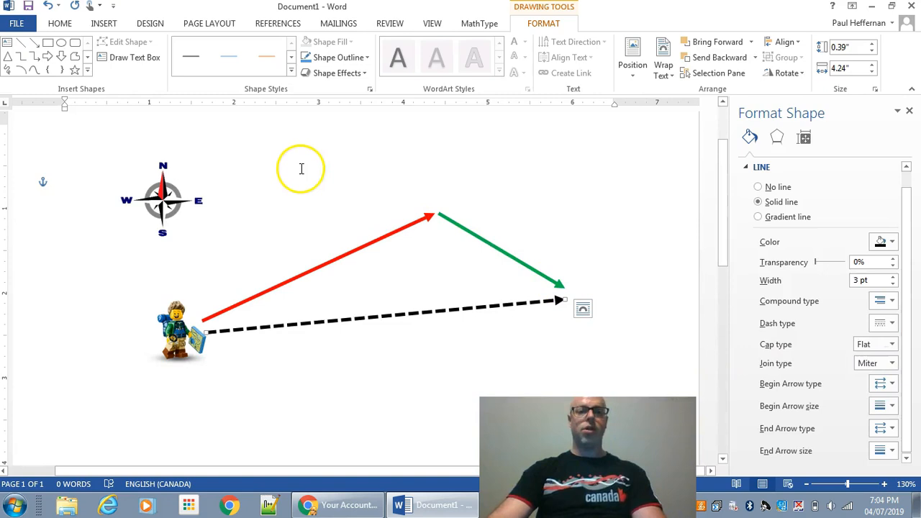
# Step: Draw an angle arc with the Curve shape between the red and dashed arrows near the hiker, about 0.35 inches wide and 0.24 inches high
pyautogui.click(34, 71)
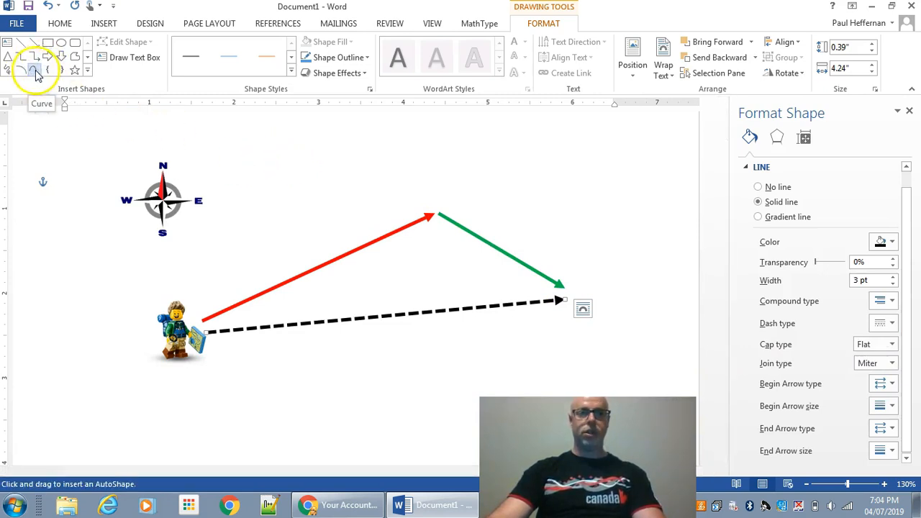
pyautogui.click(226, 308)
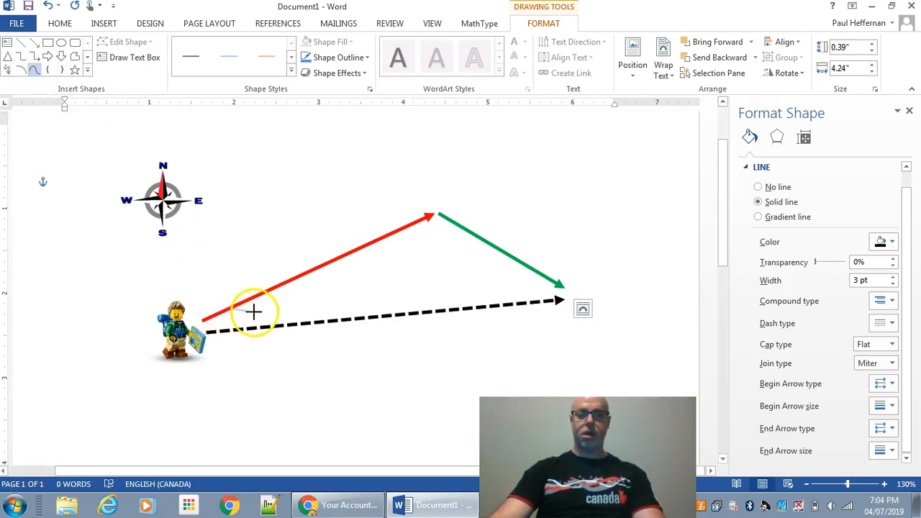
pyautogui.click(252, 329)
pyautogui.doubleClick(252, 329)
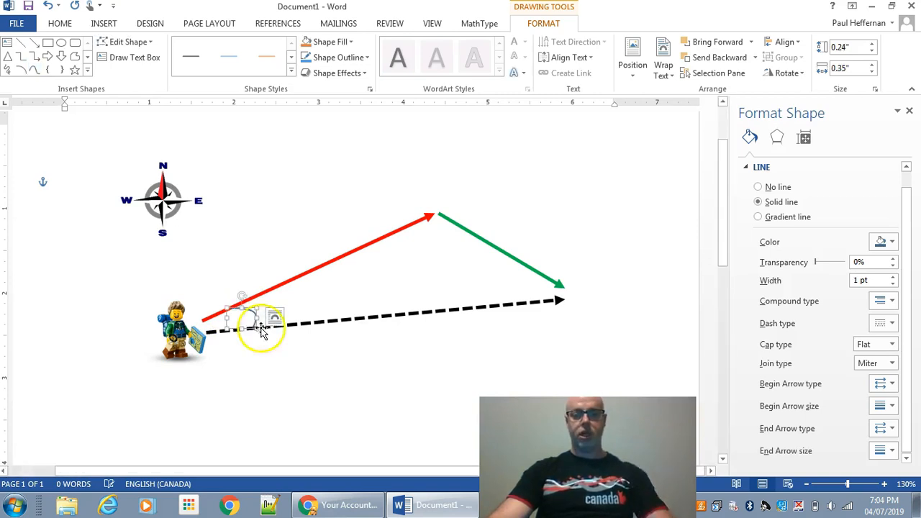
# Step: Set the angle arc's line width to 3 pt and close the shape formatting settings
pyautogui.click(872, 283)
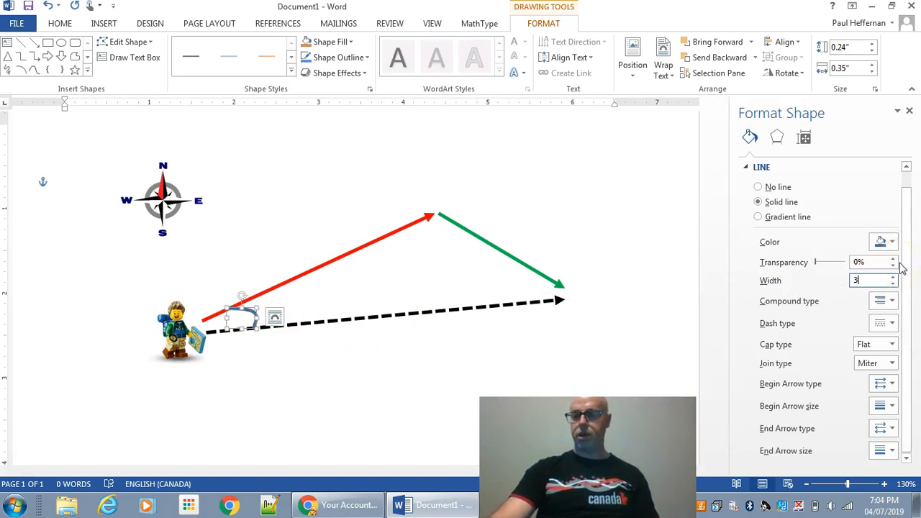
pyautogui.click(909, 110)
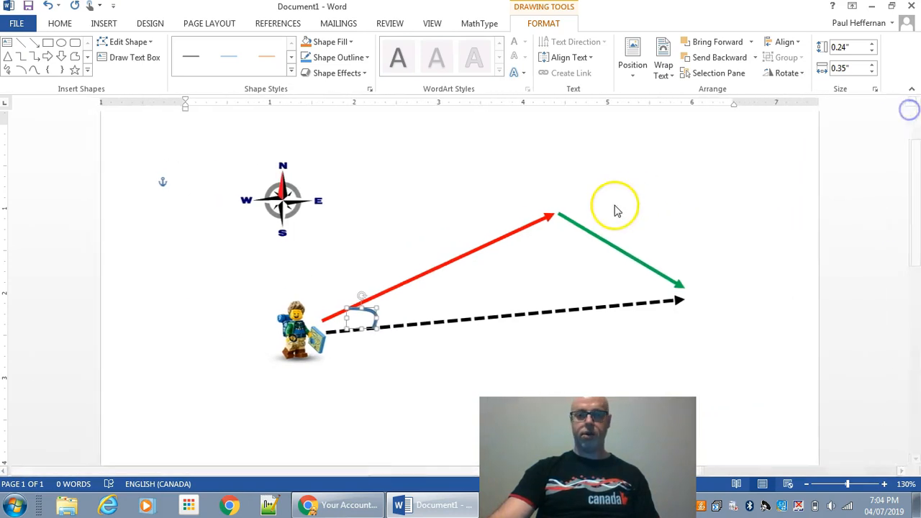
pyautogui.click(379, 246)
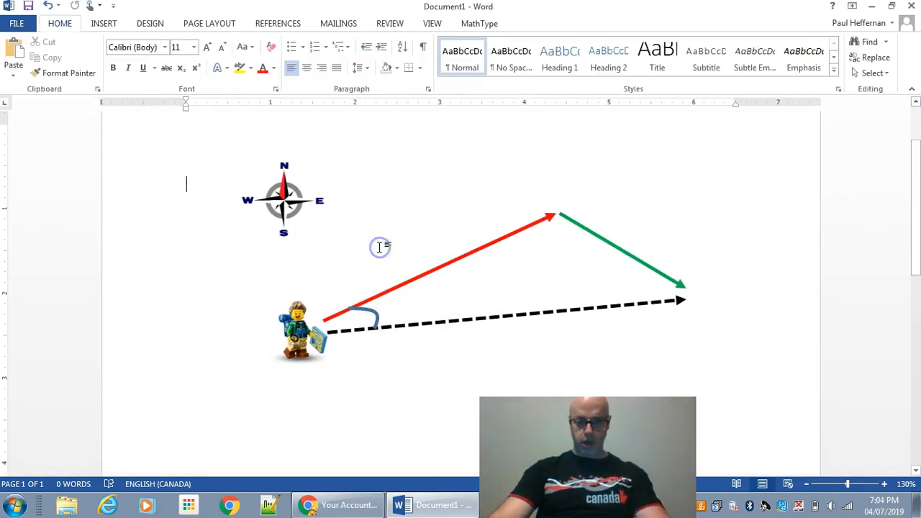
# Step: Copy the angle arc to the corner where the red and green arrows meet and rotate it to span that angle
pyautogui.click(373, 310)
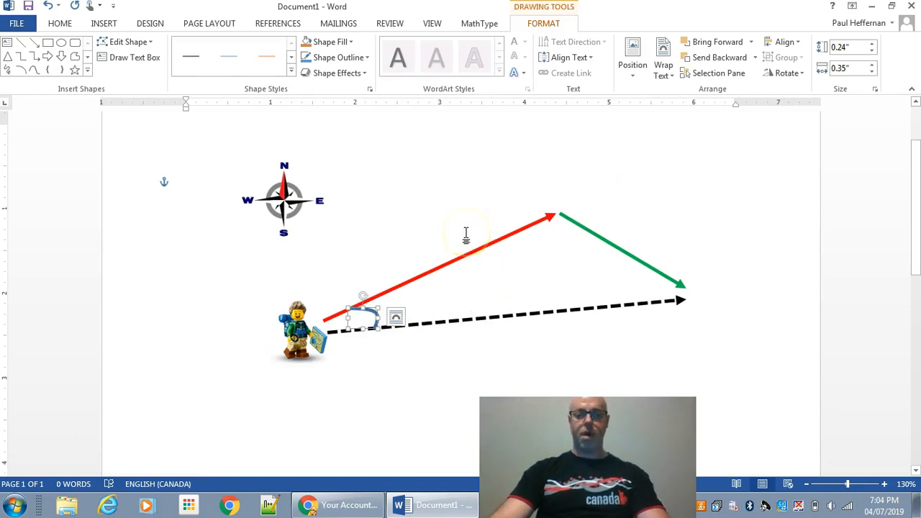
pyautogui.moveTo(370, 315); pyautogui.dragTo(570, 253)
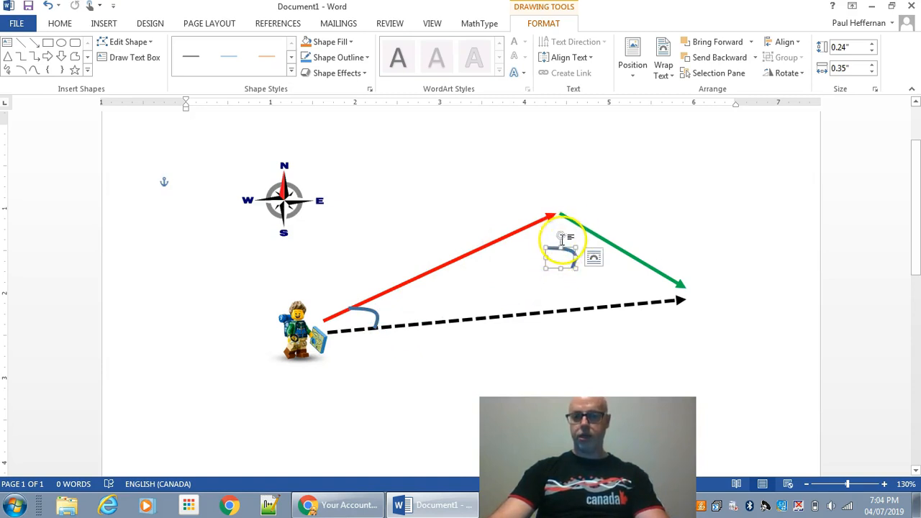
pyautogui.moveTo(559, 237)
pyautogui.mouseDown()
pyautogui.moveTo(596, 266)
pyautogui.moveTo(576, 286)
pyautogui.moveTo(563, 246)
pyautogui.moveTo(568, 233)
pyautogui.mouseUp()
pyautogui.click(583, 290)
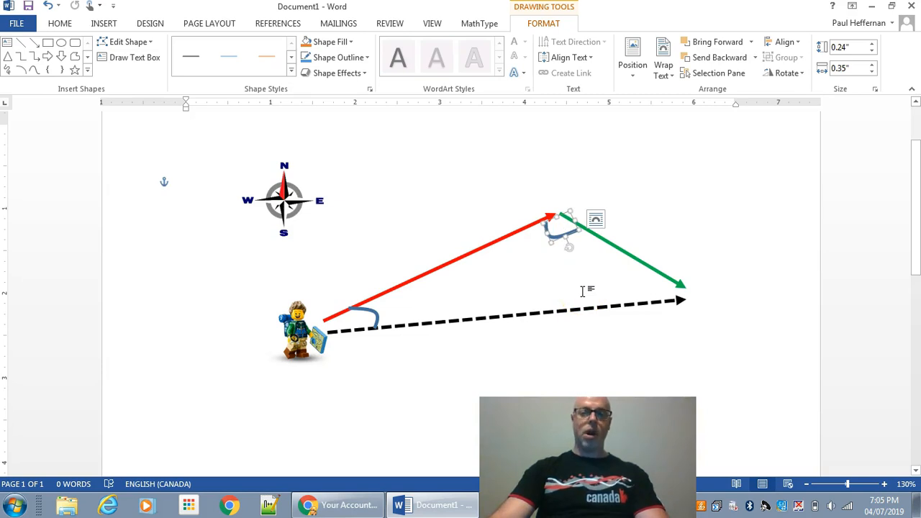
pyautogui.click(583, 291)
# Step: Draw a third angle arc with the Curve shape between the green and dashed arrows, about 0.12 inches wide and 0.42 inches high
pyautogui.click(100, 23)
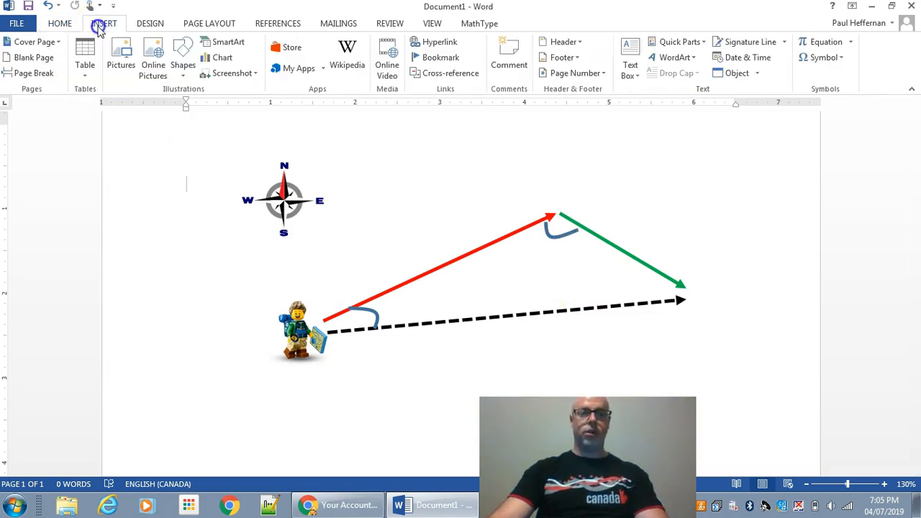
pyautogui.click(183, 65)
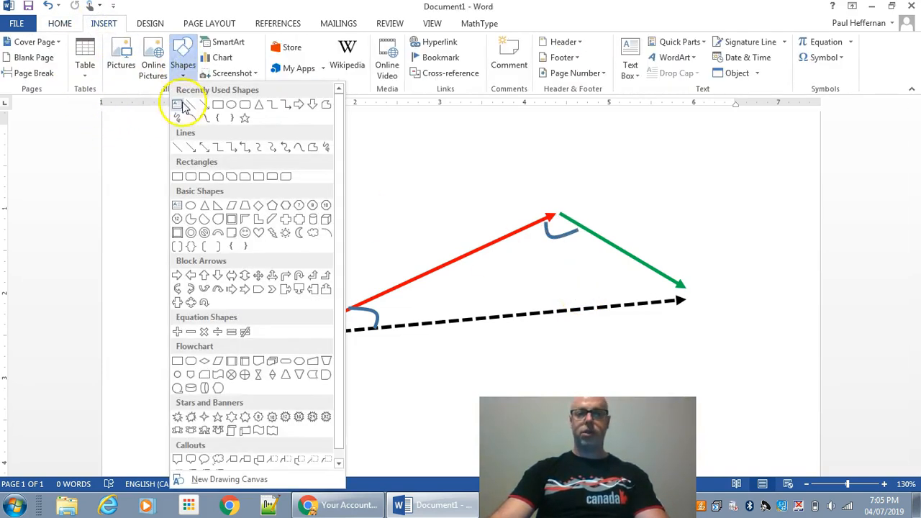
pyautogui.click(203, 118)
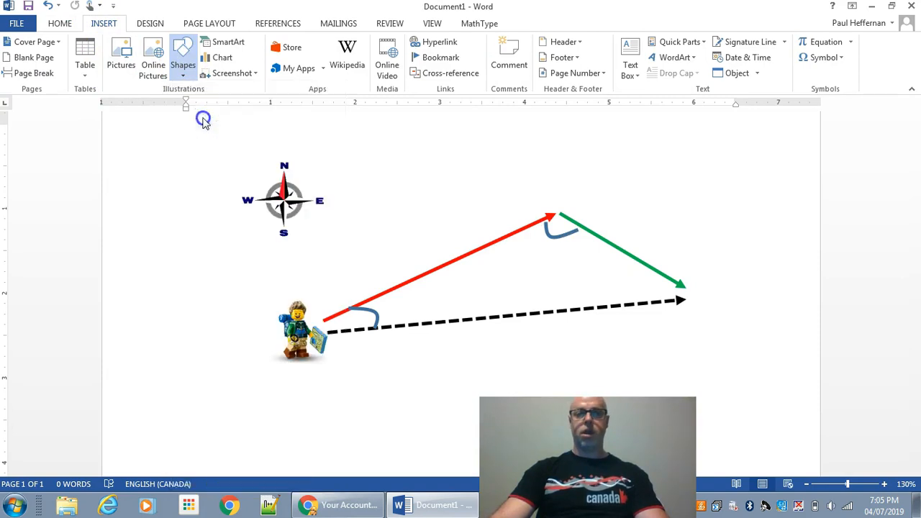
pyautogui.click(650, 267)
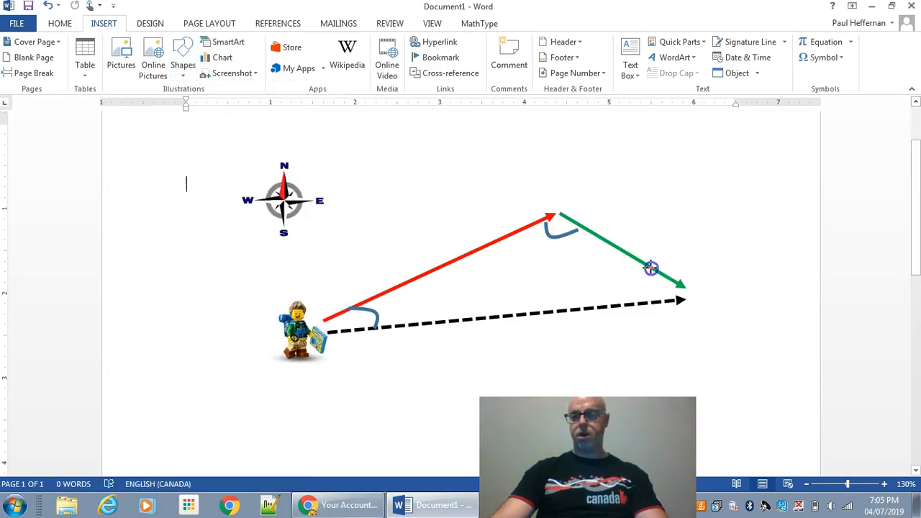
pyautogui.click(645, 304)
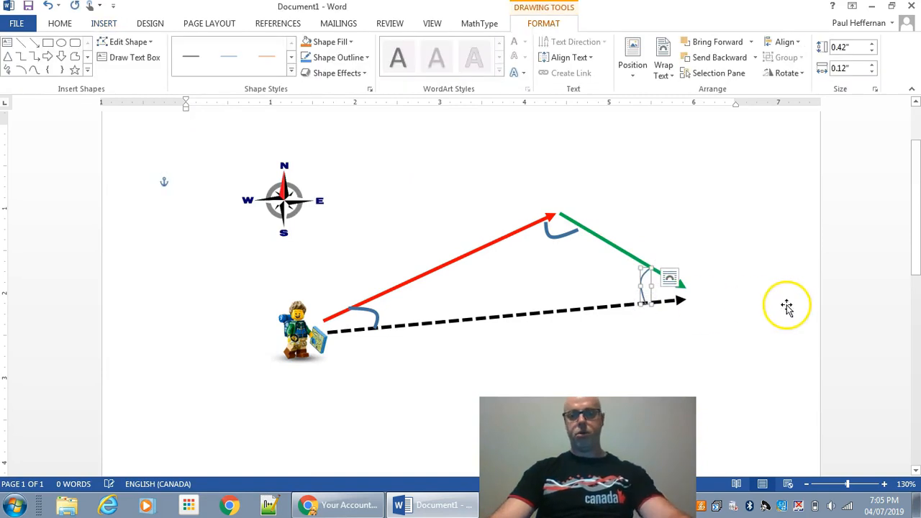
# Step: Set the line width of the arc between the green and dashed arrows to 3 pt
pyautogui.rightClick(639, 295)
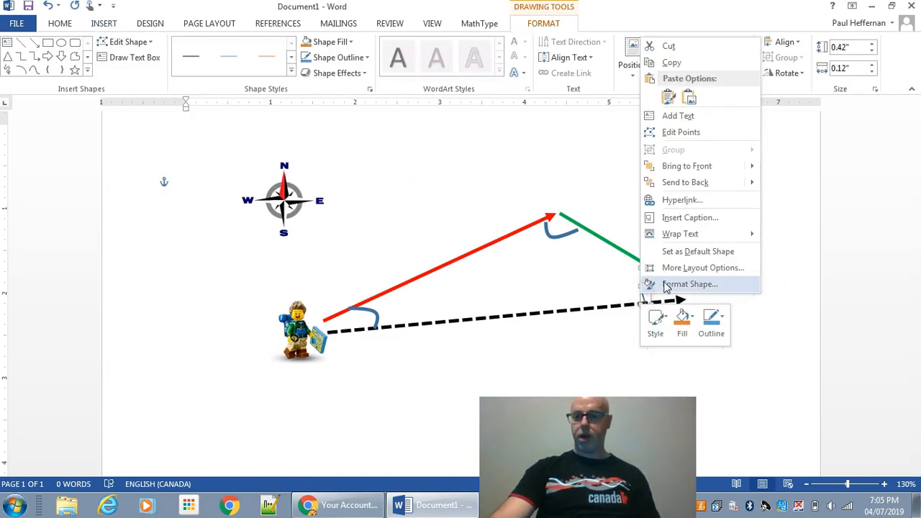
pyautogui.click(689, 284)
pyautogui.moveTo(889, 281); pyautogui.dragTo(832, 283)
pyautogui.write('3')
pyautogui.click(675, 215)
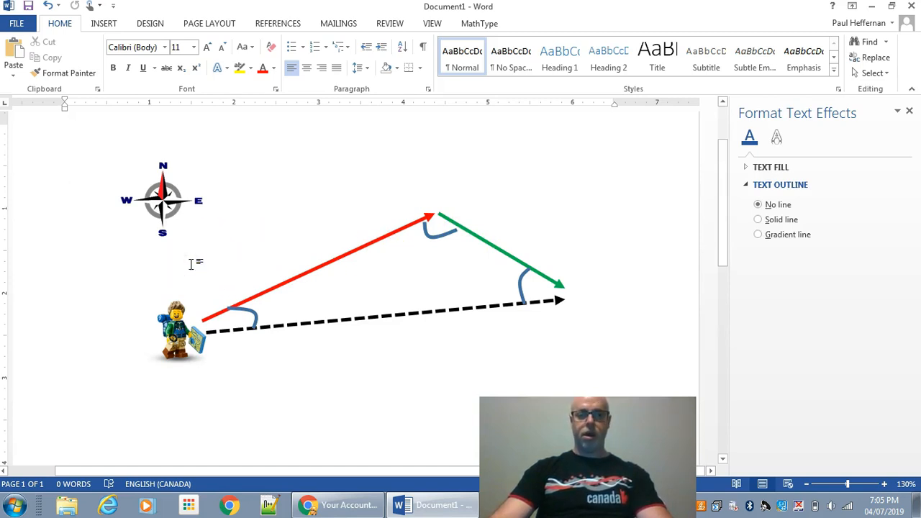
# Step: Insert eleven blank lines at the text cursor to push the arrows and hiker down the page
pyautogui.press('Return')
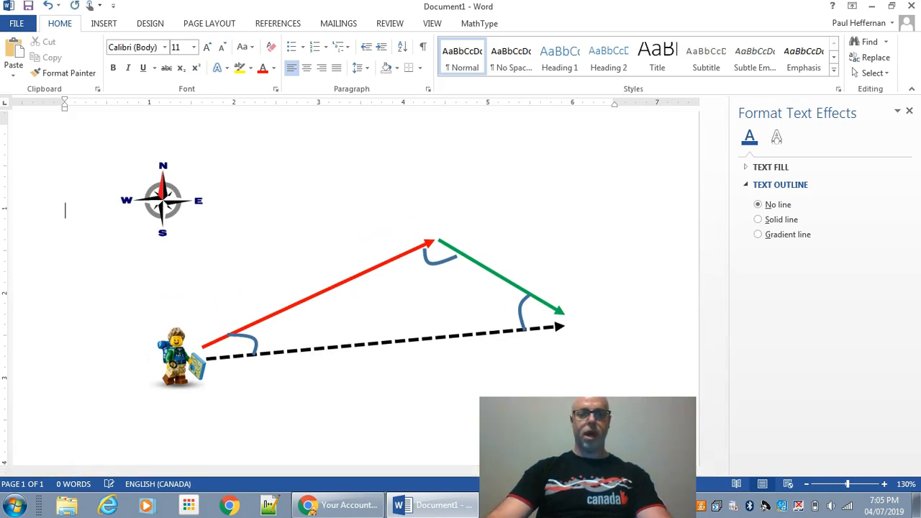
pyautogui.press('Return')
pyautogui.press('Return')
pyautogui.press('Return')
pyautogui.press('Return')
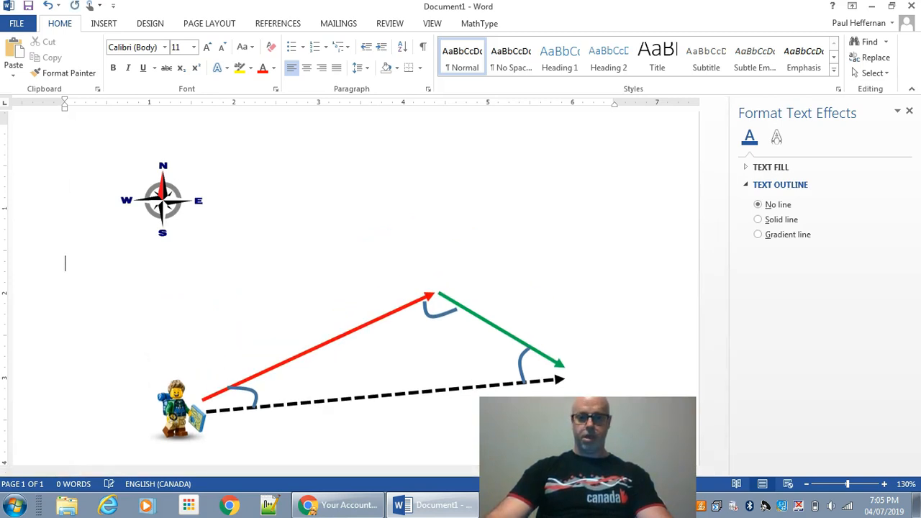
pyautogui.scroll(-3, 205, 258)
pyautogui.scroll(-1, 208, 260)
pyautogui.press('Return')
pyautogui.press('Return')
pyautogui.press('Return')
pyautogui.press('Return')
pyautogui.press('Return')
pyautogui.press('Return')
pyautogui.scroll(-2, 212, 262)
pyautogui.scroll(-4, 216, 241)
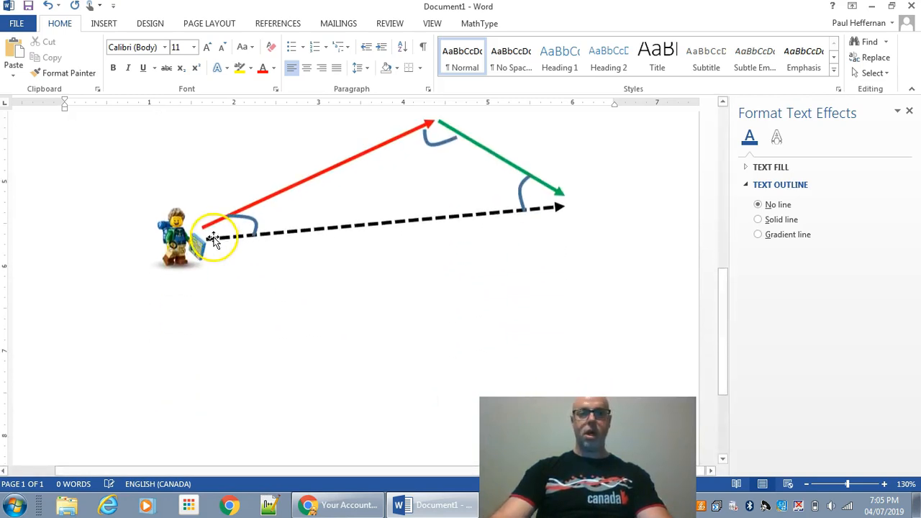
# Step: Select all the arrows and angle arcs together with Select Objects and move them back up the page near the compass rose
pyautogui.click(873, 73)
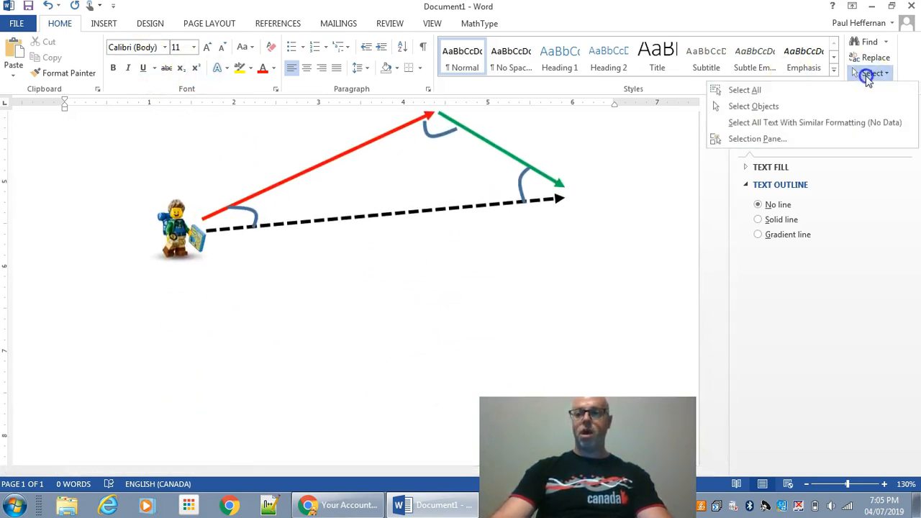
pyautogui.click(785, 109)
pyautogui.moveTo(622, 297); pyautogui.dragTo(106, 155)
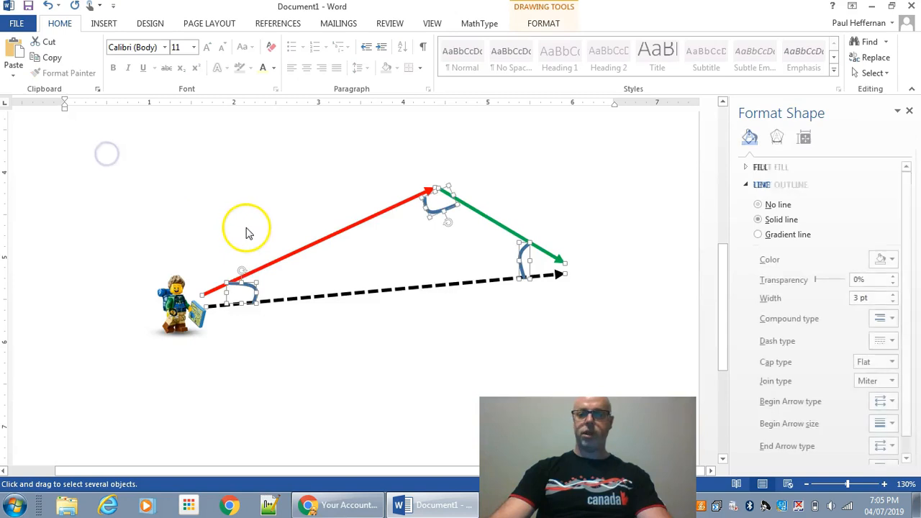
pyautogui.scroll(2, 302, 259)
pyautogui.moveTo(335, 317); pyautogui.dragTo(327, 187)
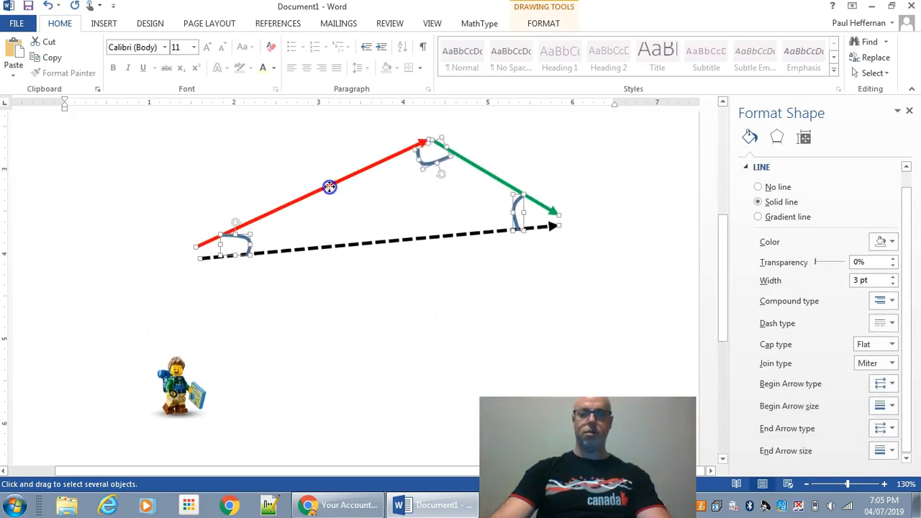
pyautogui.scroll(4, 185, 232)
pyautogui.moveTo(324, 351); pyautogui.dragTo(351, 241)
# Step: Move the hiker picture back up to the tails of the red and dashed arrows
pyautogui.scroll(-3, 201, 403)
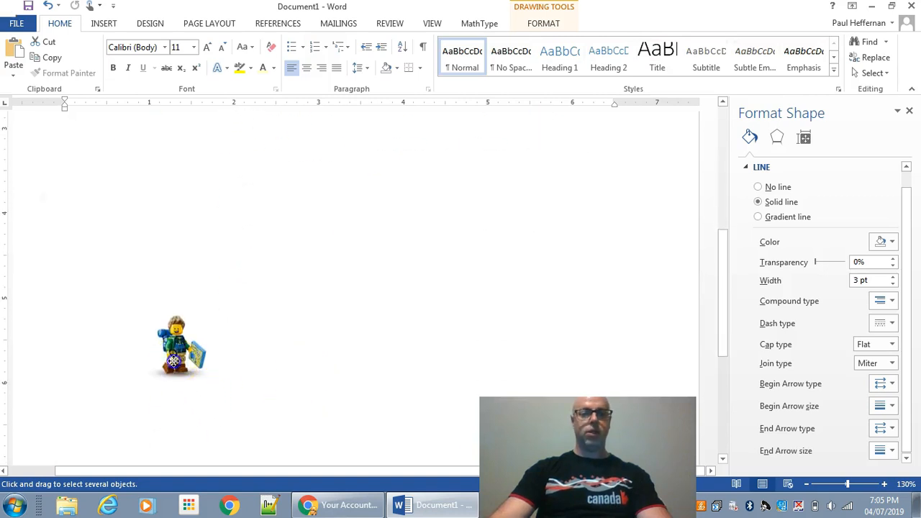
pyautogui.moveTo(180, 345); pyautogui.dragTo(195, 154)
pyautogui.scroll(4, 283, 246)
pyautogui.scroll(-3, 283, 246)
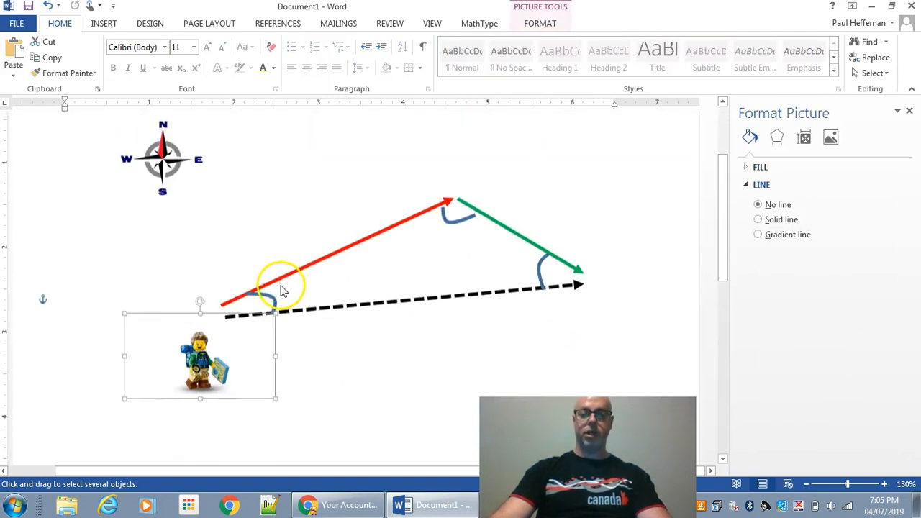
pyautogui.moveTo(208, 369); pyautogui.dragTo(209, 323)
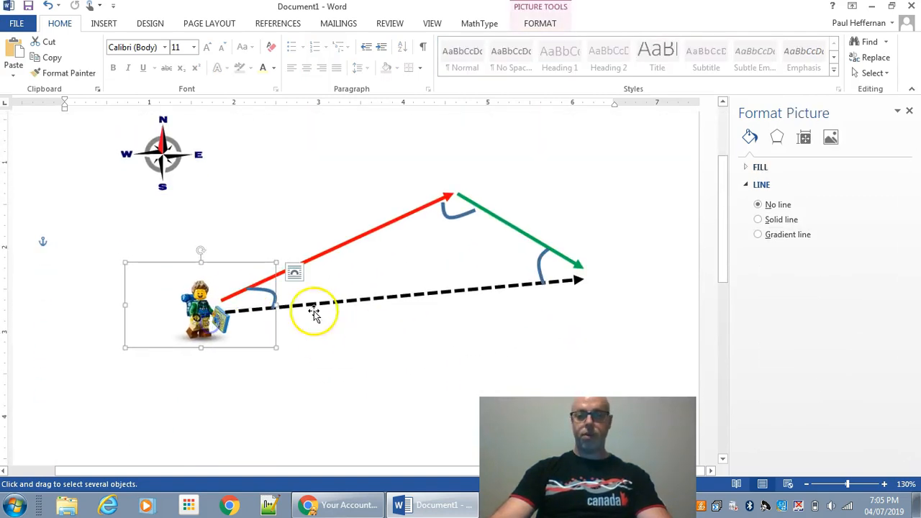
# Step: Enter the text 50 cm above the red arrow and 125o below the arc between the red and green arrows
pyautogui.click(192, 243)
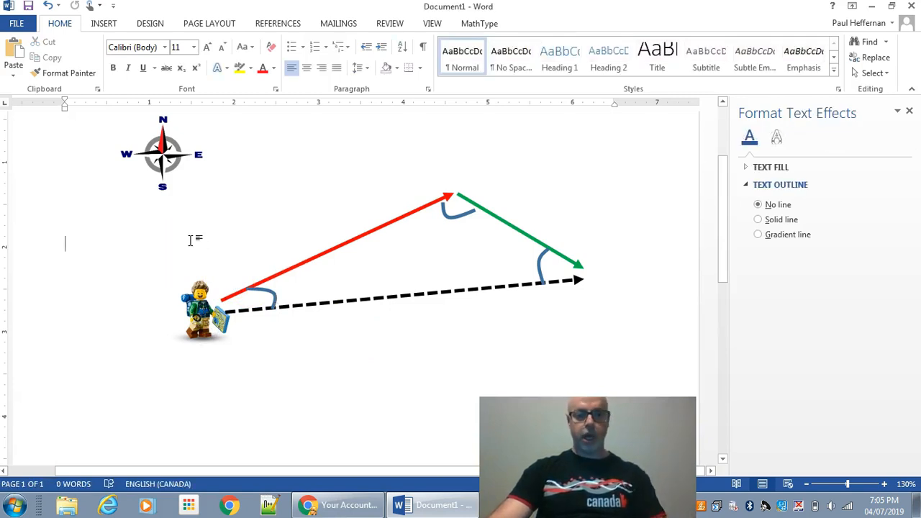
pyautogui.doubleClick(191, 242)
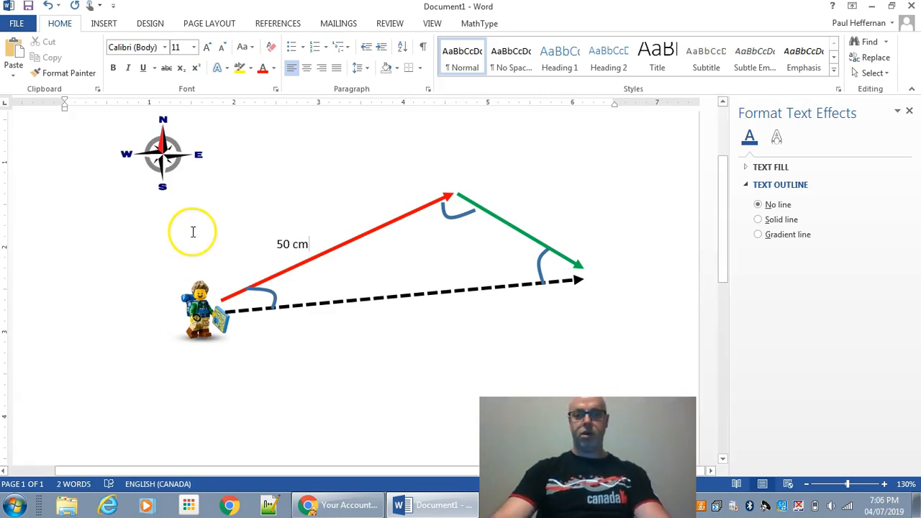
pyautogui.press('Tab')
pyautogui.press('Tab')
pyautogui.press('Tab')
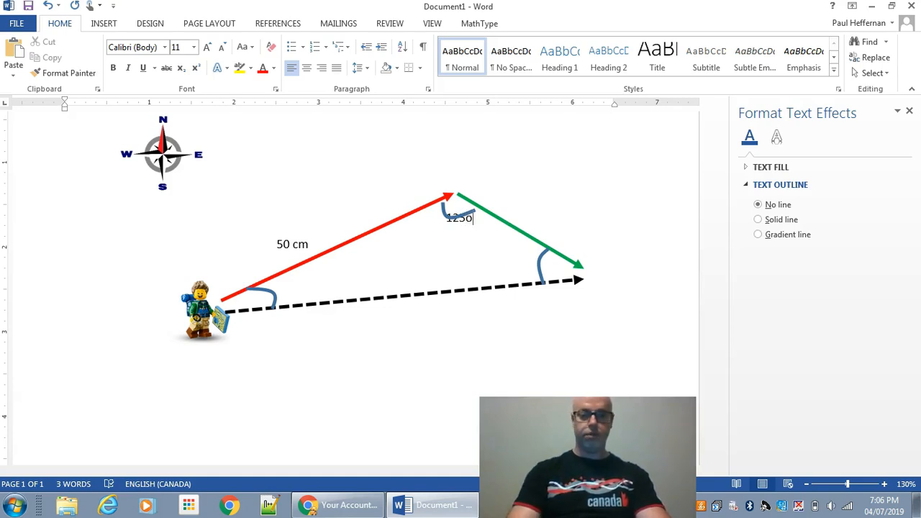
# Step: Format the o after 125 as superscript, keeping the Superscript effect enabled in the Font settings
pyautogui.click(196, 69)
pyautogui.click(277, 184)
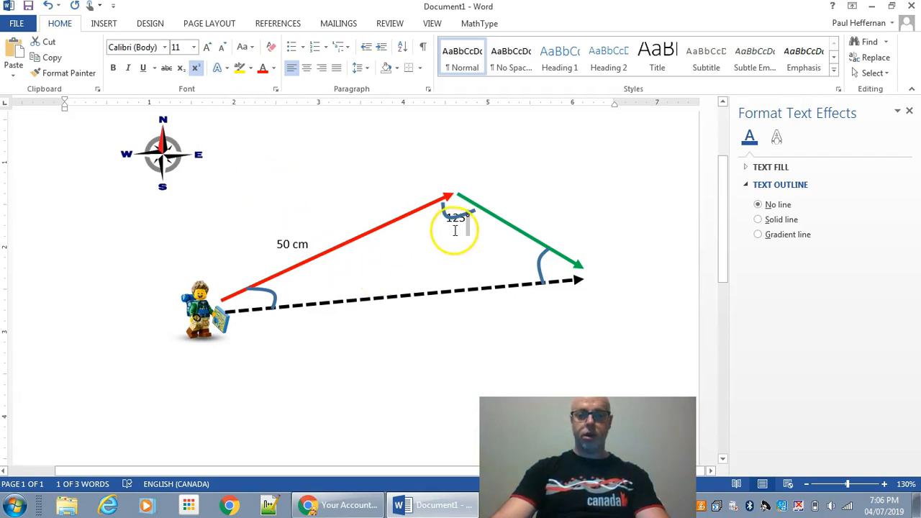
pyautogui.rightClick(467, 225)
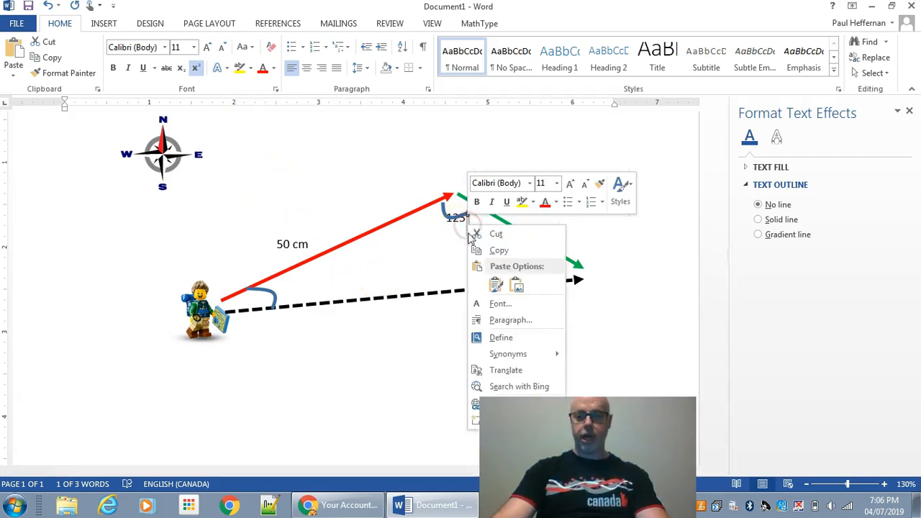
pyautogui.click(493, 303)
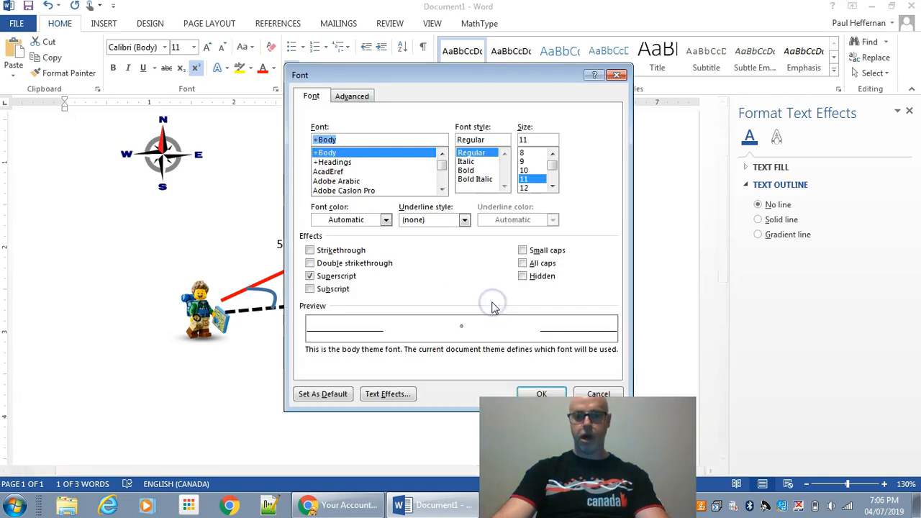
pyautogui.click(325, 277)
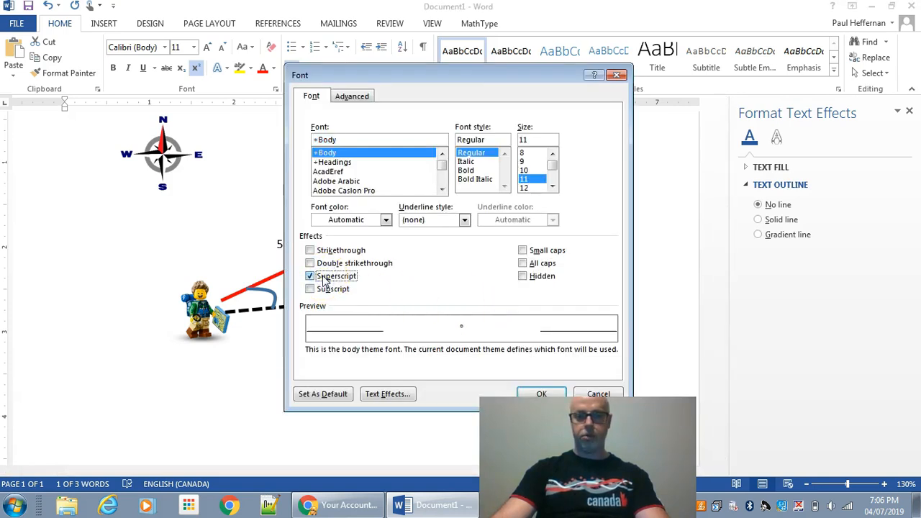
pyautogui.click(550, 393)
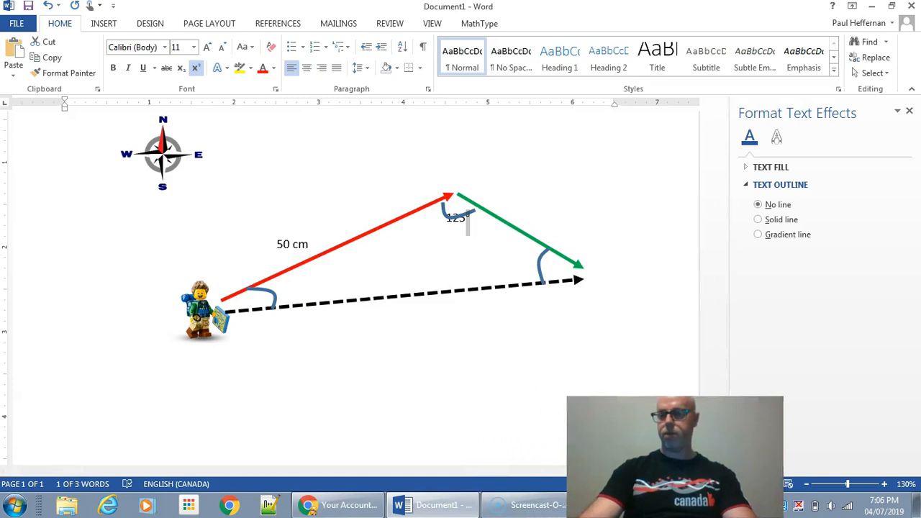
# Step: Select all the arrows and angle arcs together with Select Objects and move them slightly up, clear of the 125° label
pyautogui.click(486, 183)
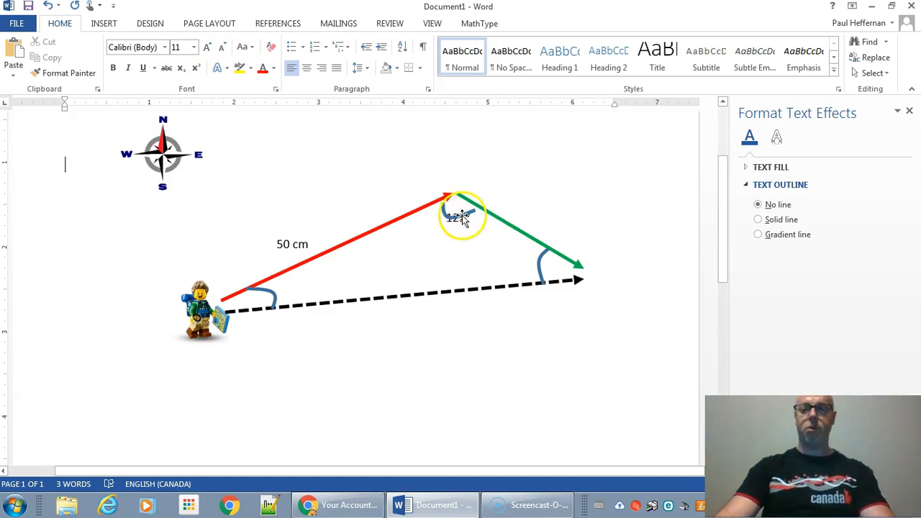
pyautogui.click(872, 72)
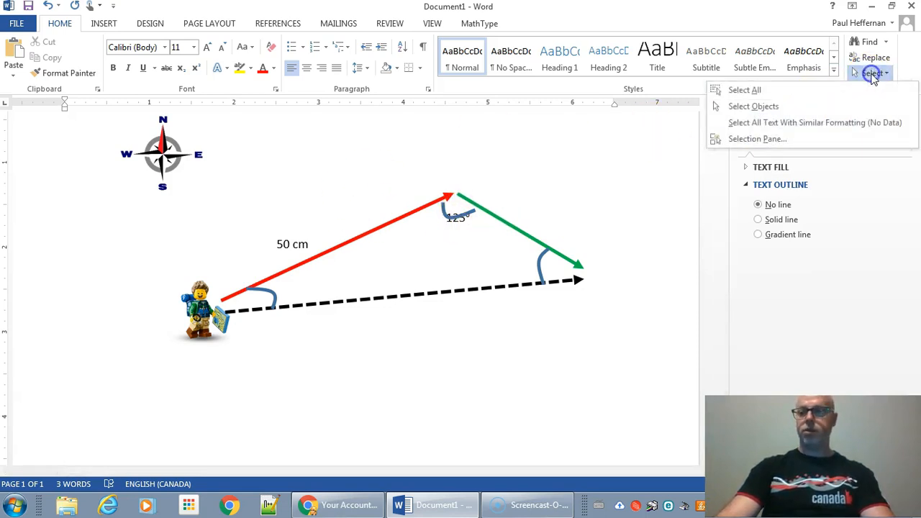
pyautogui.click(813, 107)
pyautogui.moveTo(612, 370); pyautogui.dragTo(134, 144)
pyautogui.moveTo(358, 241); pyautogui.dragTo(359, 230)
pyautogui.click(384, 316)
# Step: Move the hiker picture up to the tails of the red and dashed arrows
pyautogui.click(210, 320)
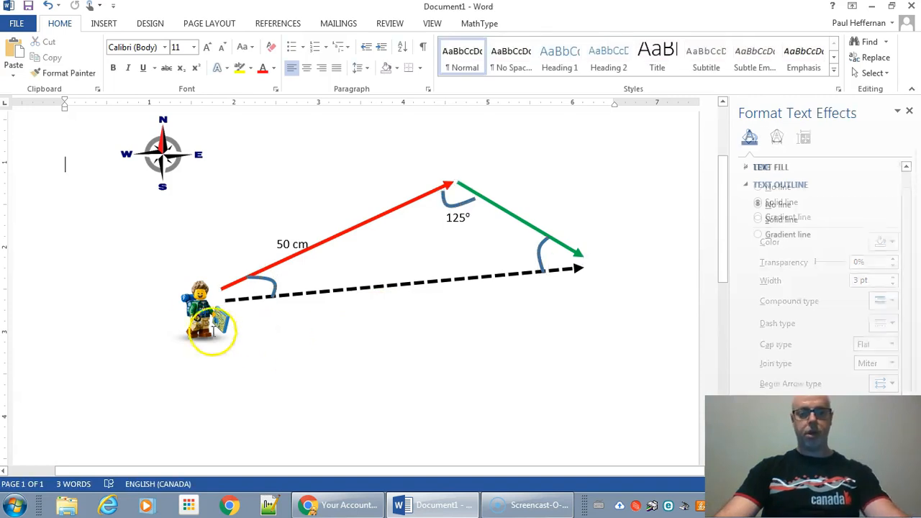
pyautogui.moveTo(209, 318); pyautogui.dragTo(203, 302)
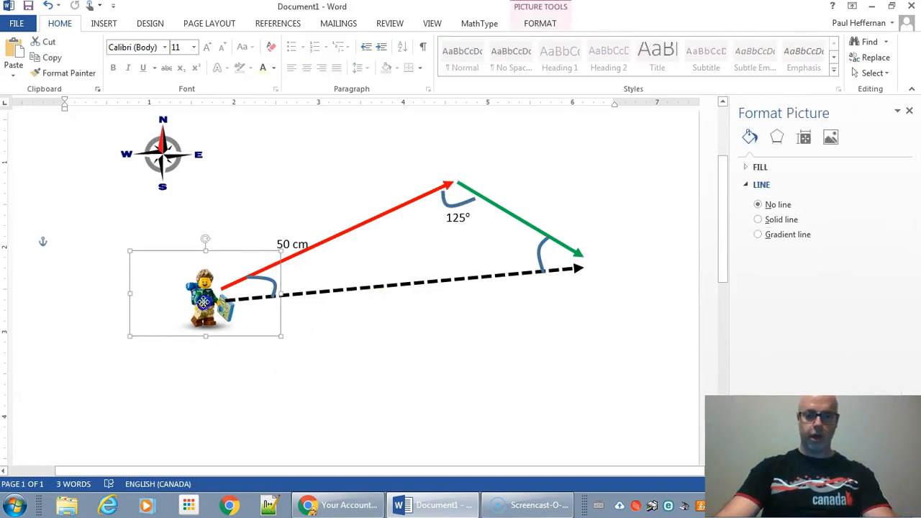
pyautogui.click(424, 365)
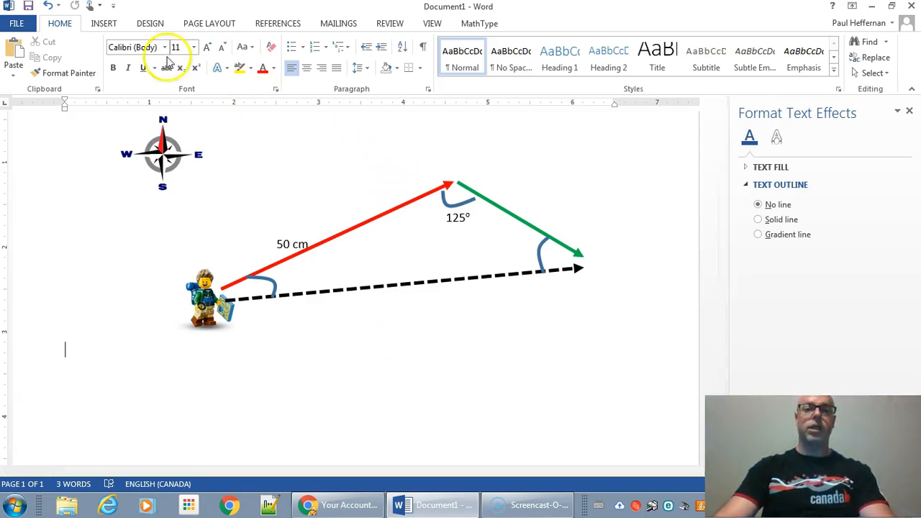
# Step: Draw a text box about 0.74" by 0.55" below the dashed arrow containing 30o, with the o as superscript
pyautogui.click(104, 24)
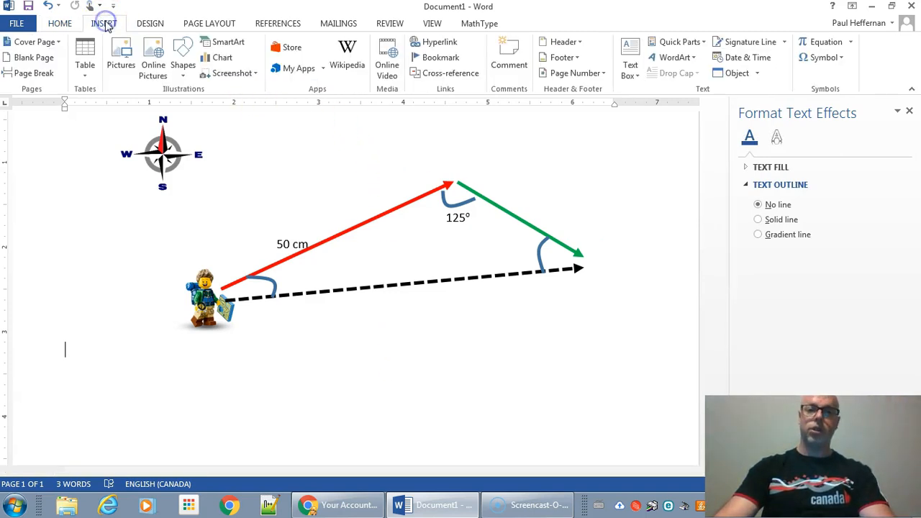
pyautogui.click(184, 63)
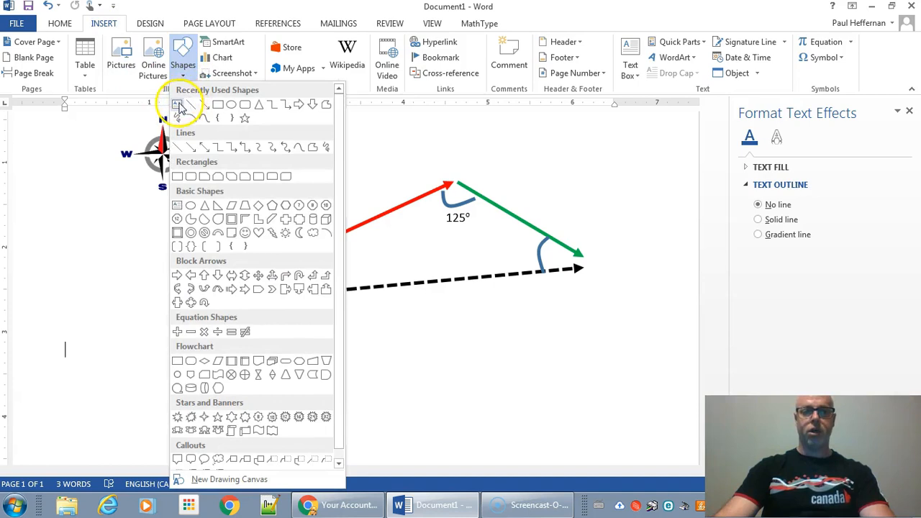
pyautogui.click(178, 106)
pyautogui.moveTo(317, 321)
pyautogui.mouseDown()
pyautogui.moveTo(350, 364)
pyautogui.moveTo(379, 366)
pyautogui.mouseUp()
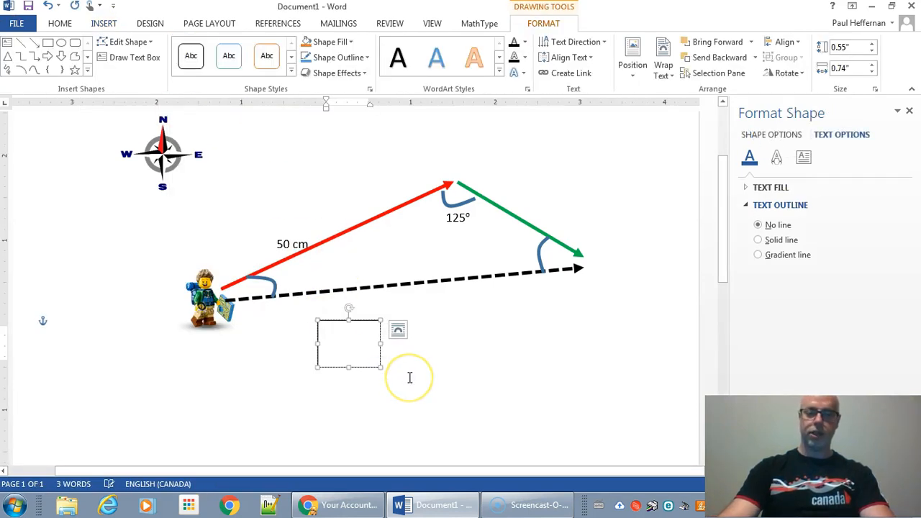
pyautogui.write('30o')
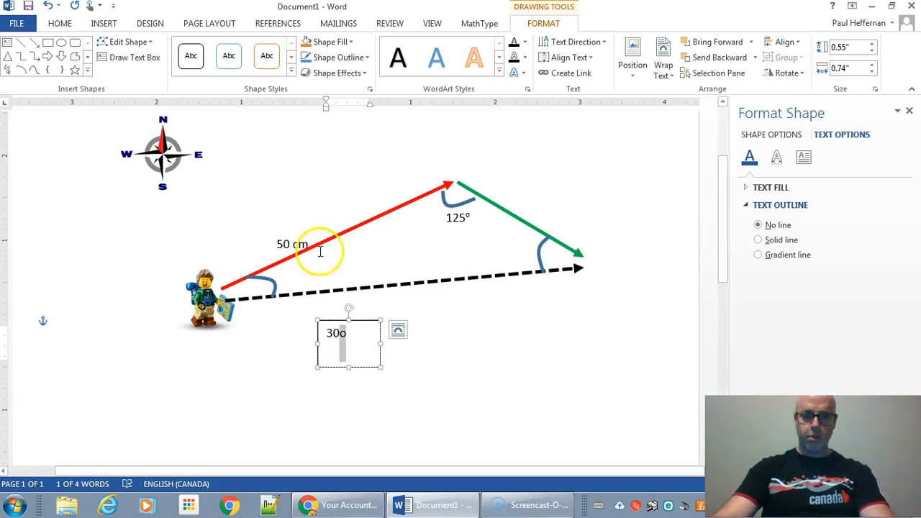
pyautogui.click(65, 23)
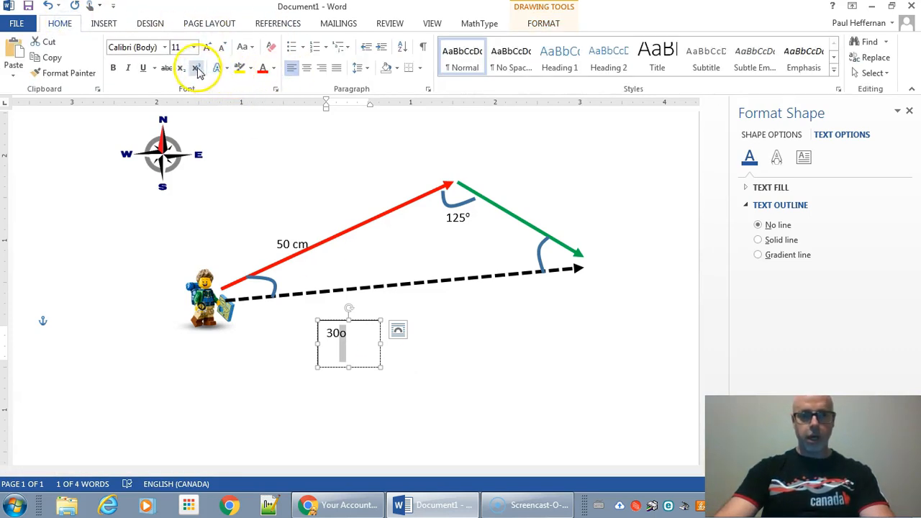
pyautogui.click(196, 68)
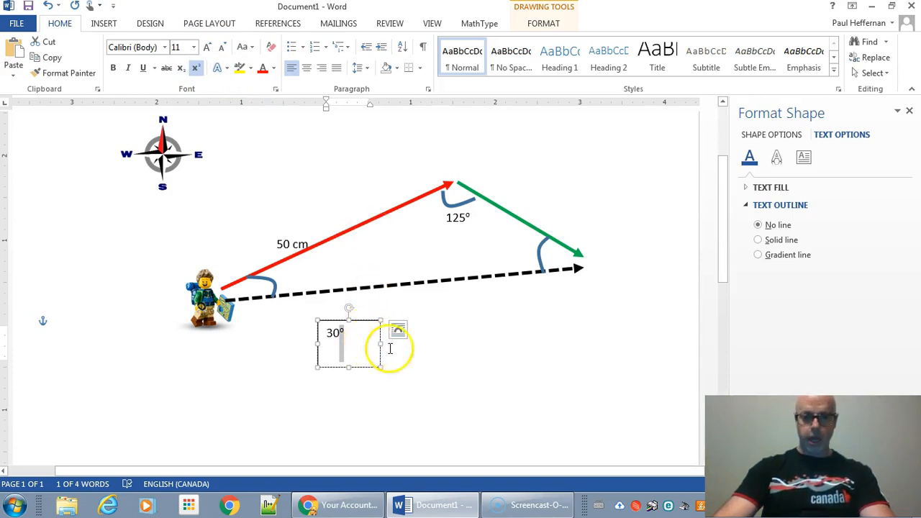
# Step: Remove the outline of the 30° text box by setting its shape line to No line
pyautogui.click(415, 367)
pyautogui.click(357, 349)
pyautogui.click(359, 321)
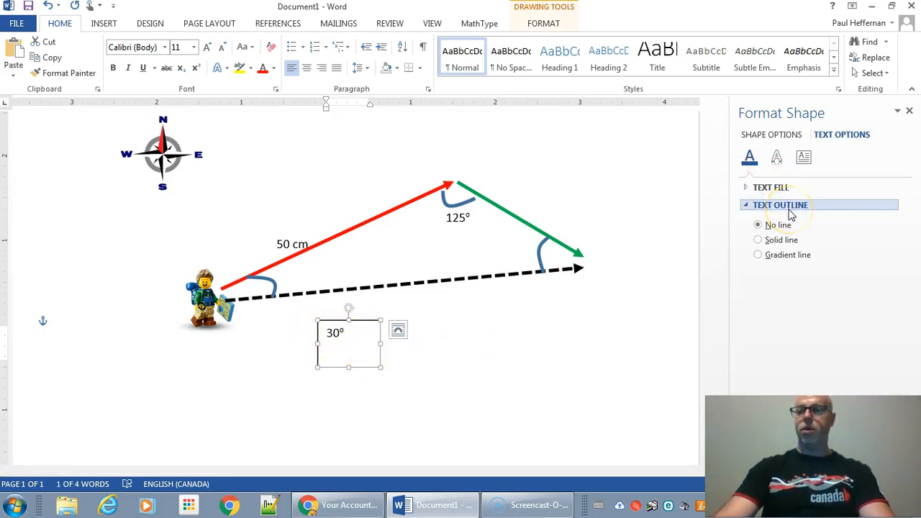
pyautogui.click(773, 137)
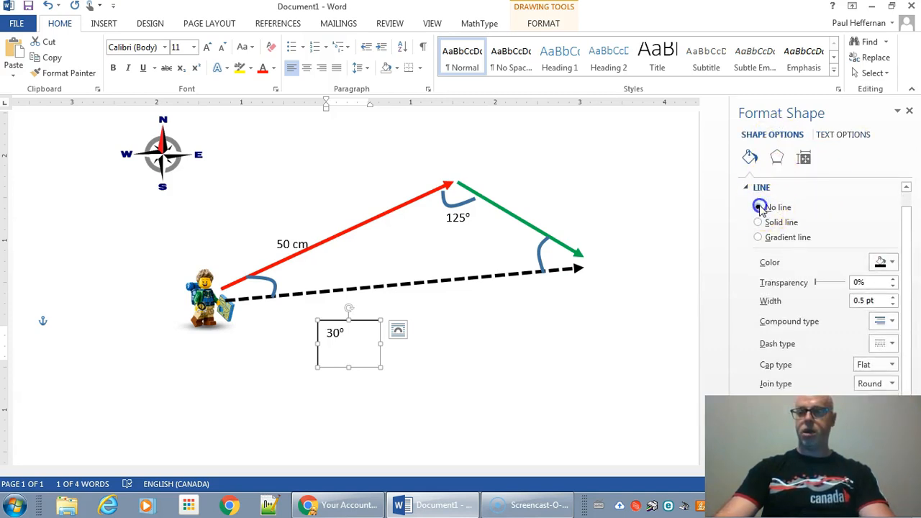
pyautogui.click(759, 207)
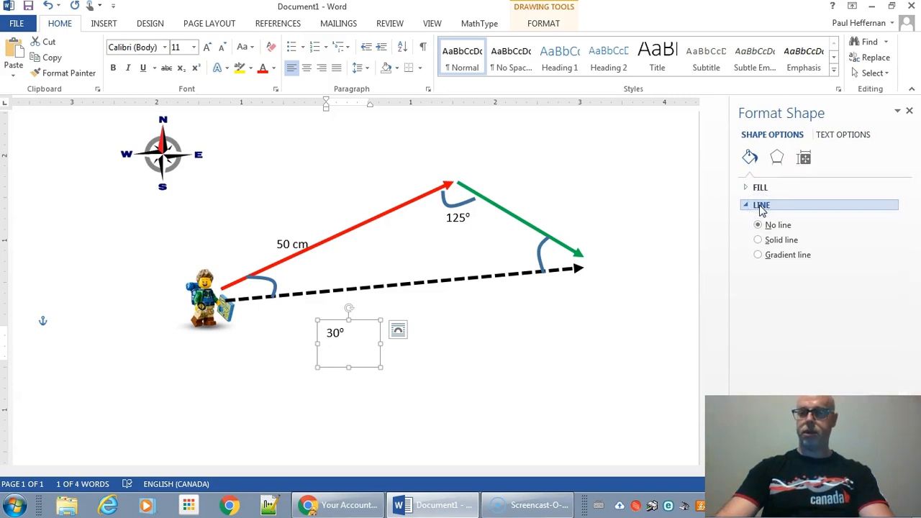
# Step: Move the 30° text box beside the arc between the red and dashed arrows
pyautogui.click(524, 370)
pyautogui.click(344, 334)
pyautogui.moveTo(354, 324); pyautogui.dragTo(313, 268)
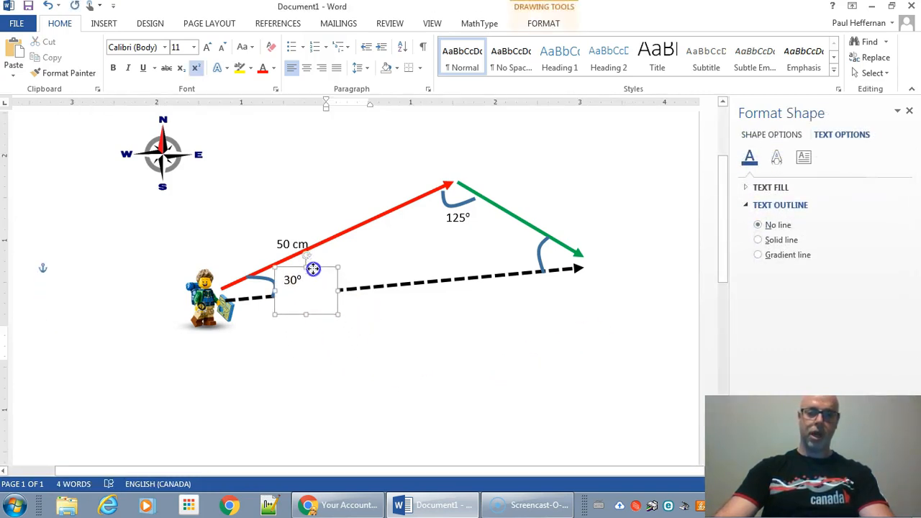
pyautogui.click(397, 337)
# Step: Send the 30° text box to the back, behind the arrows and arc
pyautogui.click(323, 285)
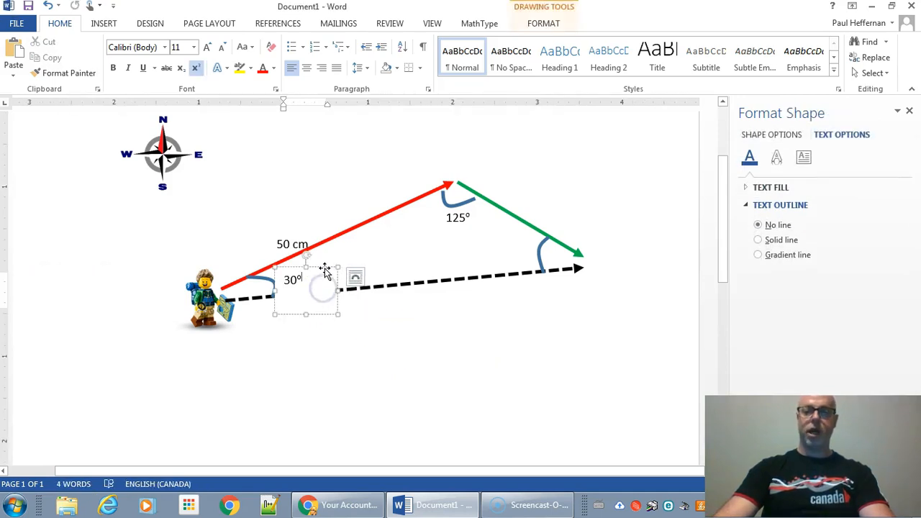
pyautogui.click(324, 268)
pyautogui.rightClick(324, 269)
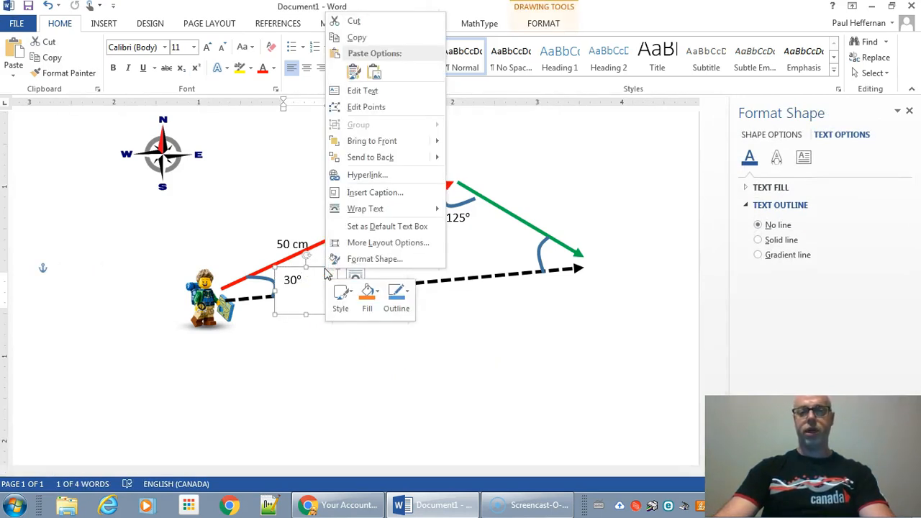
pyautogui.click(369, 158)
pyautogui.click(396, 364)
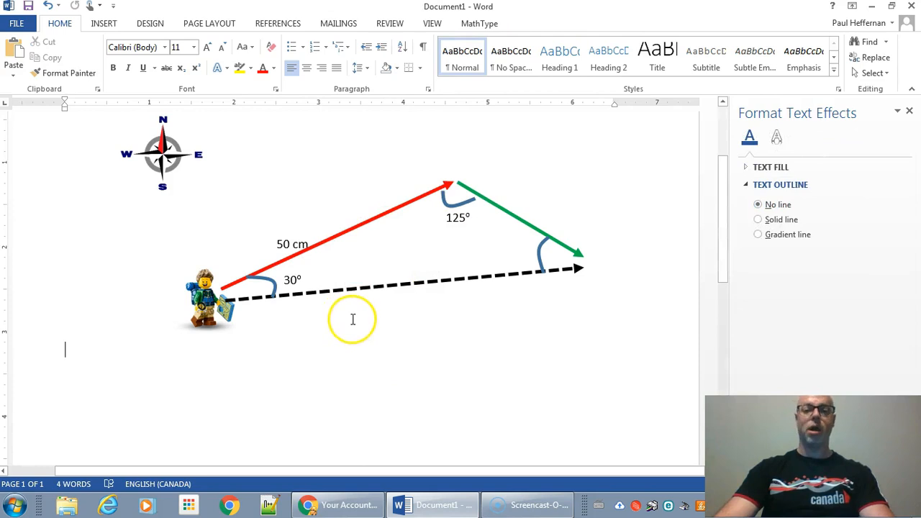
# Step: Copy the 30° text box to the arc between the green and dashed arrows and change its number to 45
pyautogui.click(294, 281)
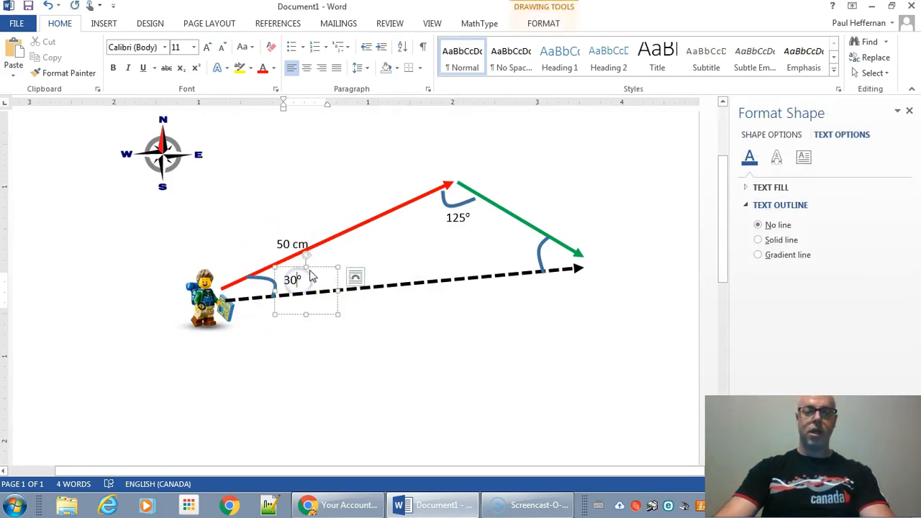
pyautogui.click(312, 268)
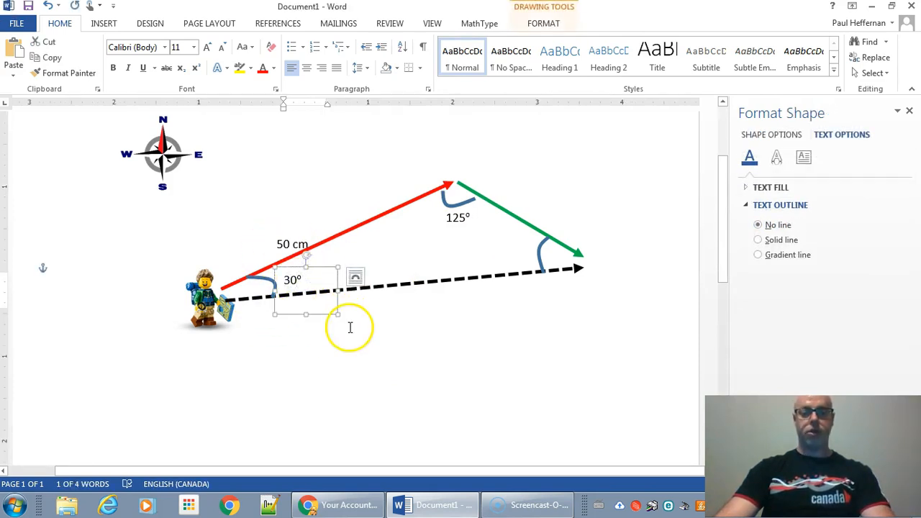
pyautogui.hotkey('ctrl', 'c')
pyautogui.hotkey('ctrl', 'v')
pyautogui.moveTo(337, 282); pyautogui.dragTo(546, 240)
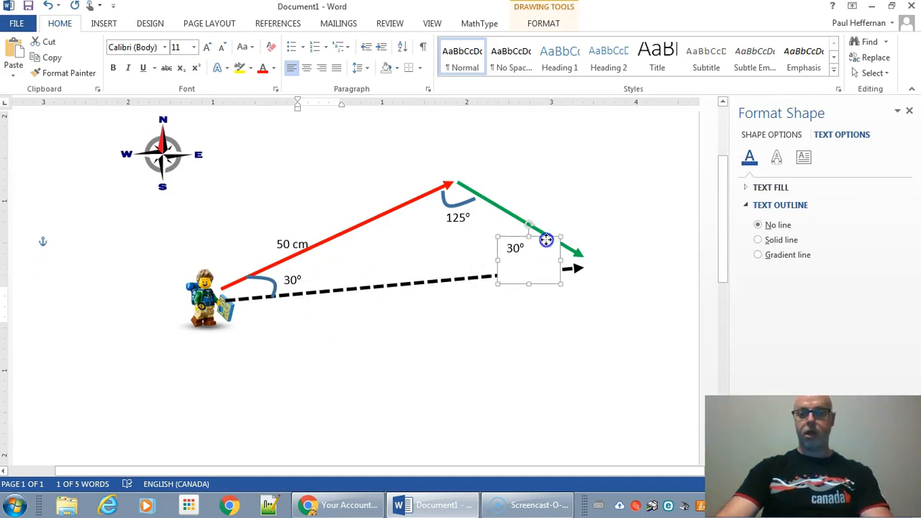
pyautogui.click(510, 251)
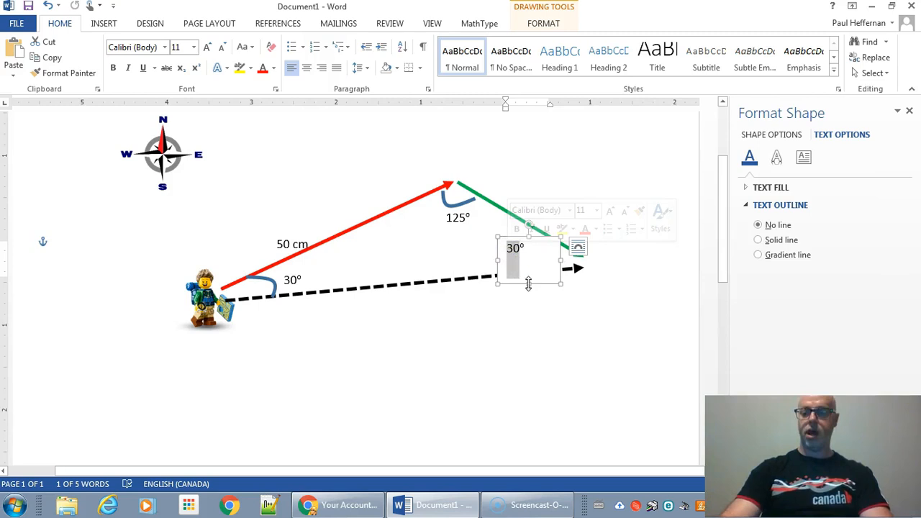
pyautogui.write('45')
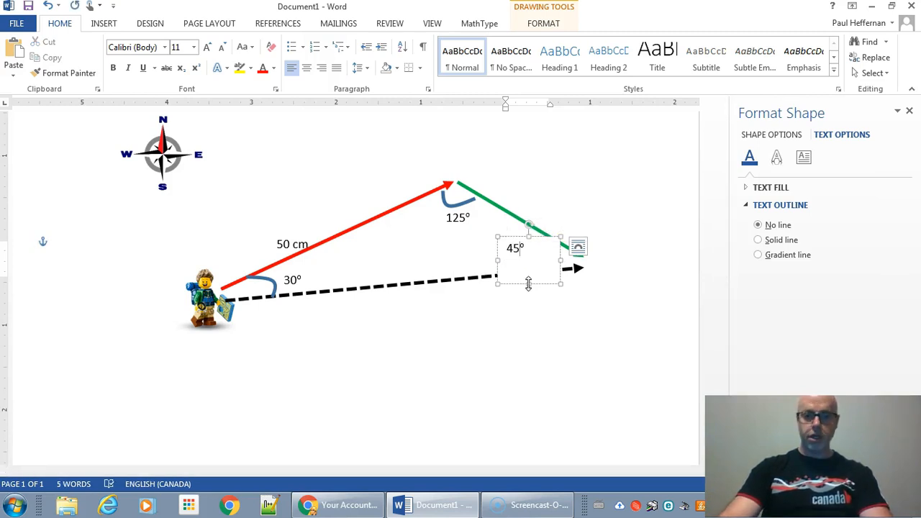
pyautogui.click(520, 353)
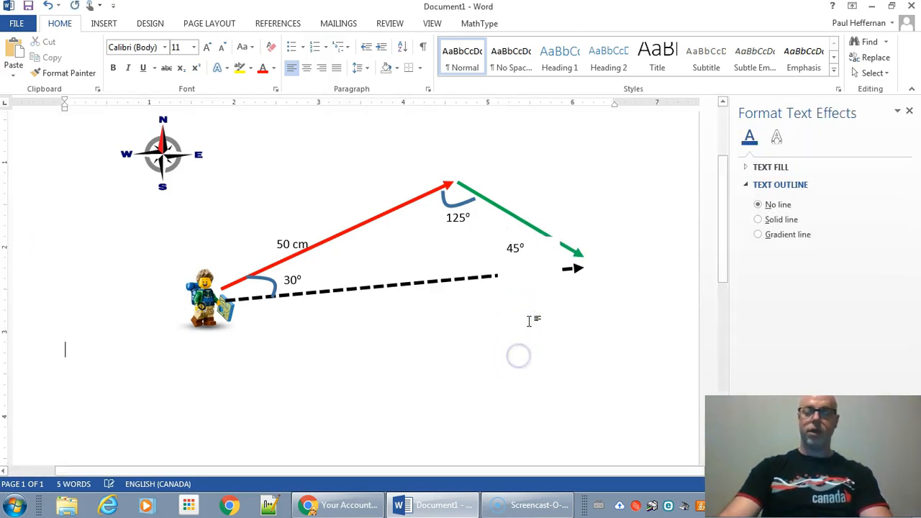
# Step: Send the 45° text box to the back, behind the green and dashed arrows and their arc
pyautogui.click(529, 262)
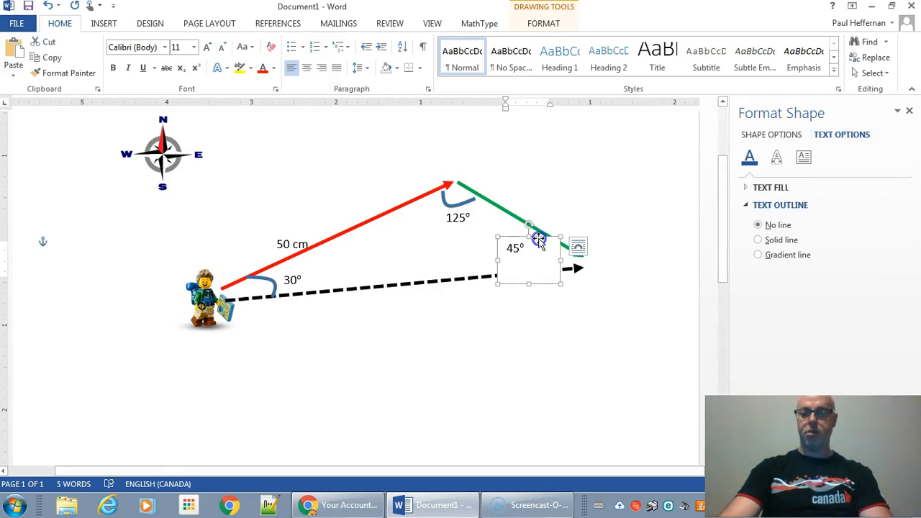
pyautogui.rightClick(539, 238)
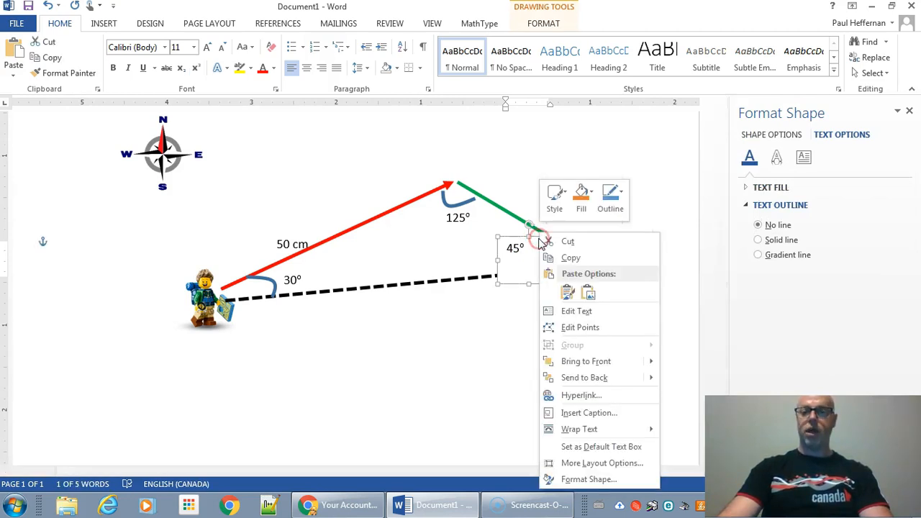
pyautogui.click(594, 379)
pyautogui.click(528, 352)
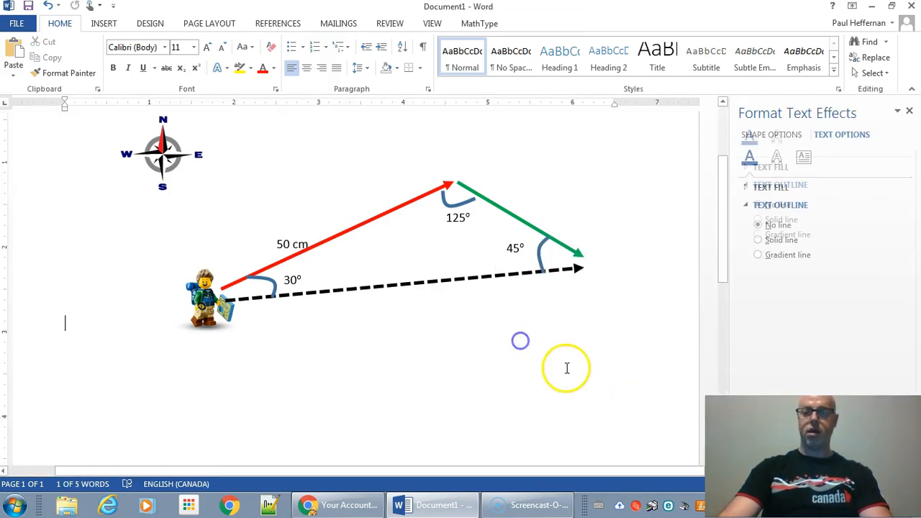
# Step: Place a copy of the 30° text box below the middle of the dashed arrow and replace its text with 60 m
pyautogui.click(294, 290)
pyautogui.click(323, 267)
pyautogui.hotkey('ctrl', 'c')
pyautogui.hotkey('ctrl', 'v')
pyautogui.click(338, 288)
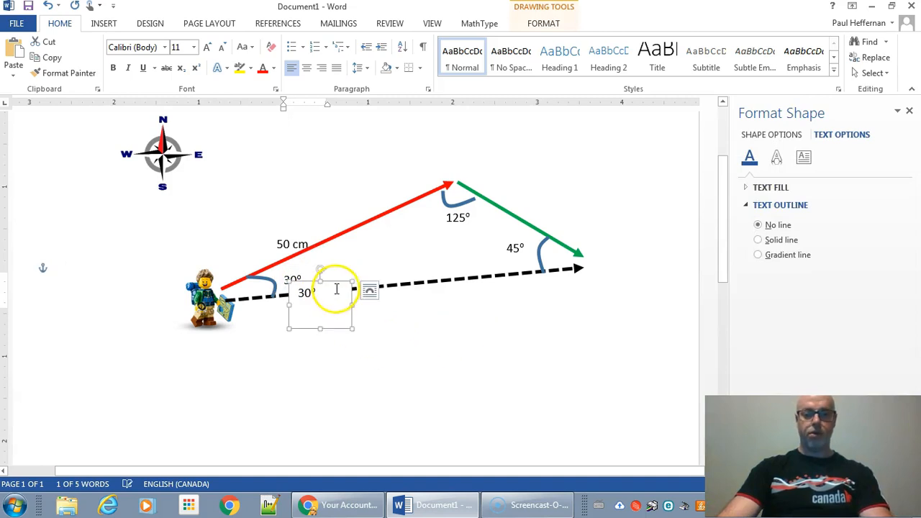
pyautogui.moveTo(336, 283); pyautogui.dragTo(359, 323)
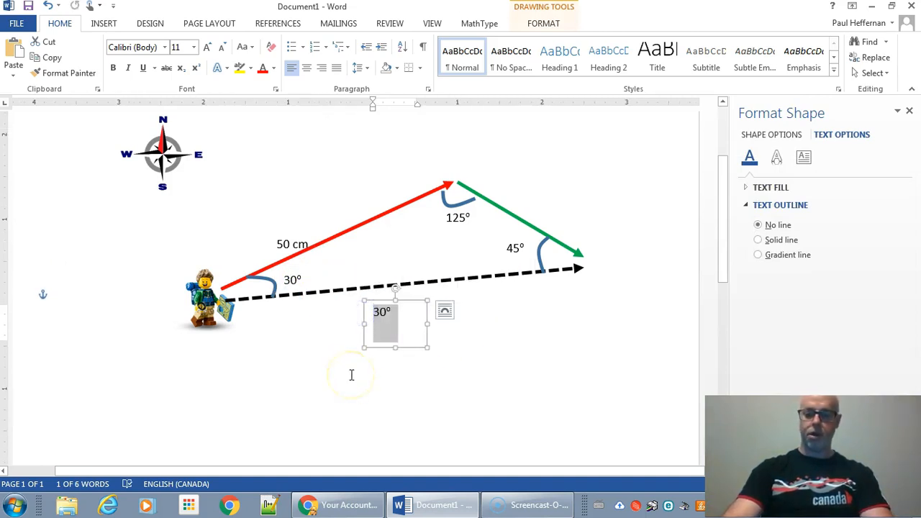
pyautogui.write('60')
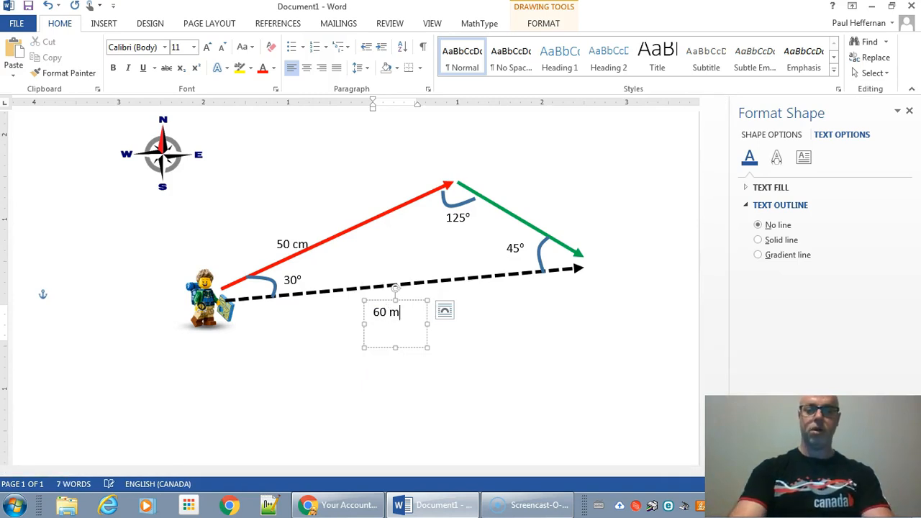
pyautogui.click(391, 363)
pyautogui.click(483, 353)
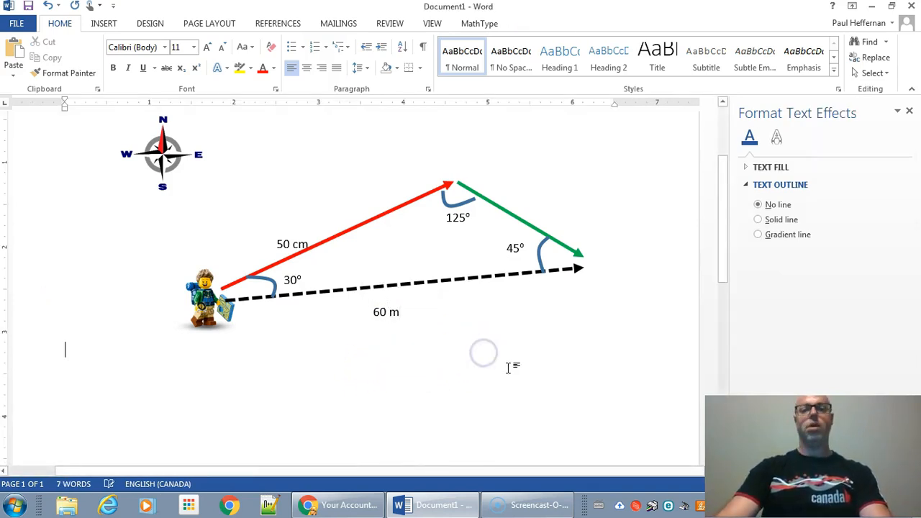